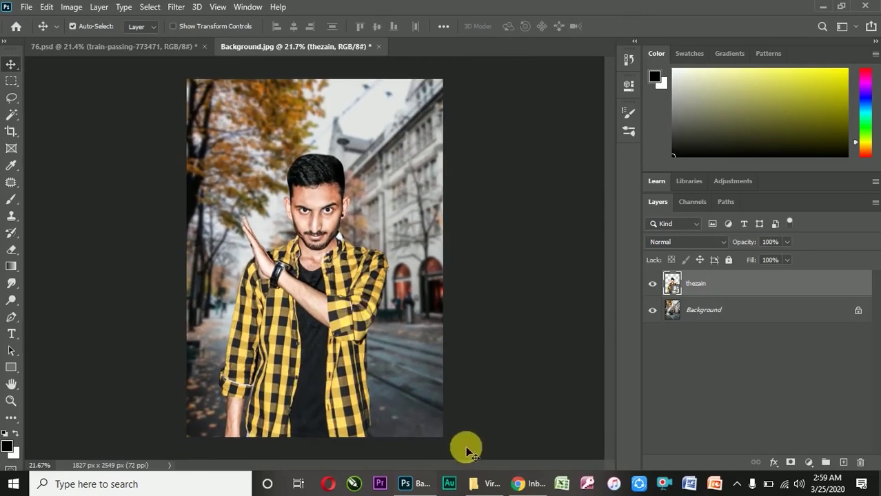
Step: Place Hands.png from the Virus Concept folder into the street composition and enlarge it to about 168% around the man's torso
click(477, 484)
click(464, 160)
drag(464, 159, 344, 337)
drag(397, 319, 436, 360)
drag(374, 232, 375, 312)
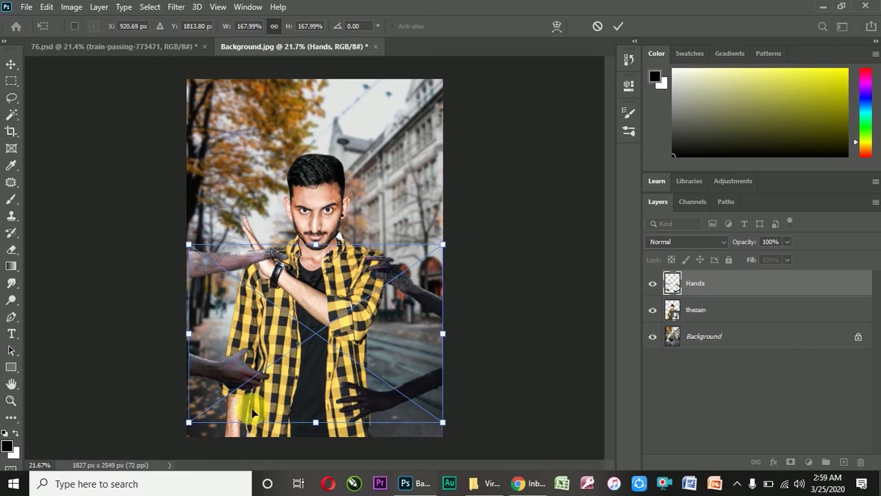
Step: Scale the placed hands to about 169.5% so the arms reach both image edges, adjust their position, and apply the transform
drag(188, 422, 191, 428)
scroll(207, 255, up, 4)
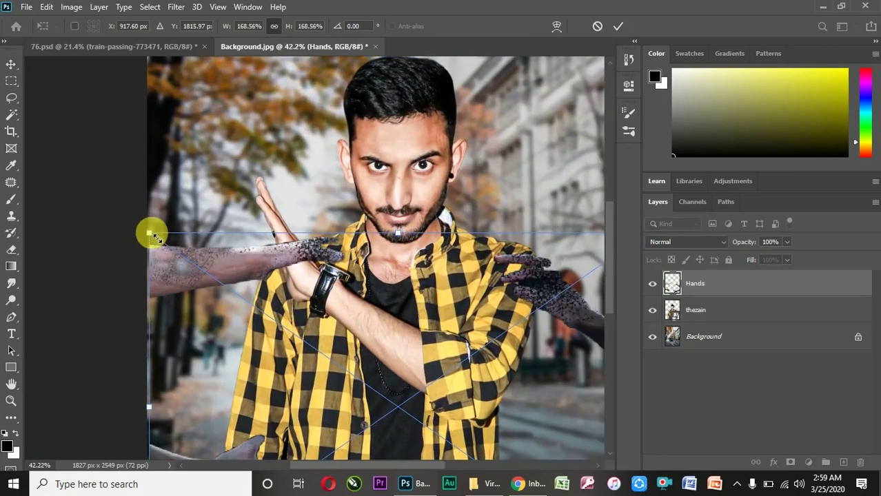
drag(151, 236, 143, 242)
scroll(142, 242, down, 3)
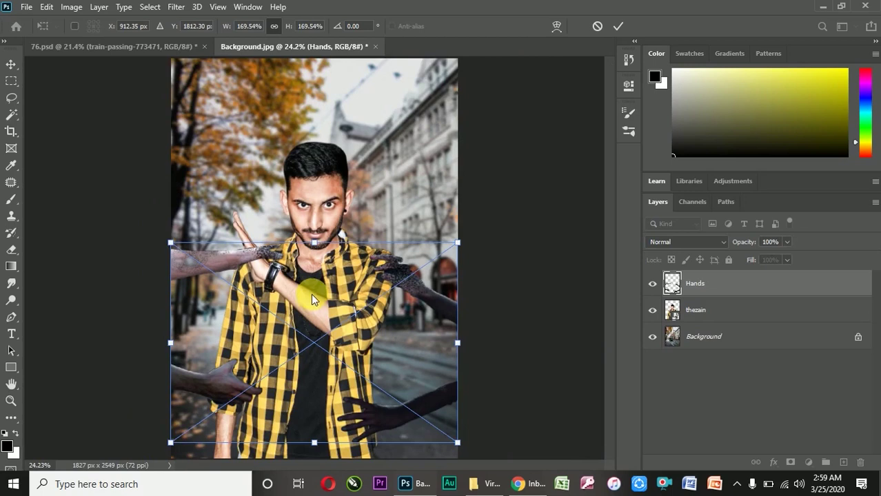
key(alt+space)
click(365, 334)
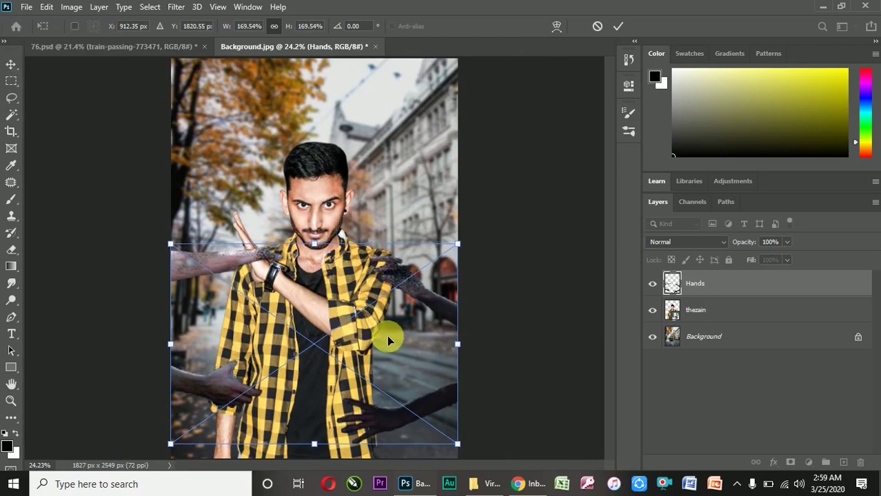
click(619, 27)
Step: Rasterize the Hands layer and erase the lower-left hand beside the man's sleeve, with the eraser size set to 250
click(11, 249)
right_click(699, 283)
click(747, 197)
mouse_move(224, 402)
mouse_down()
mouse_move(240, 382)
mouse_move(244, 431)
mouse_move(206, 393)
mouse_move(234, 413)
mouse_up()
key(bracketright)
key(bracketright)
key(bracketright)
key(bracketright)
key(bracketright)
key(bracketright)
key(bracketright)
key(bracketright)
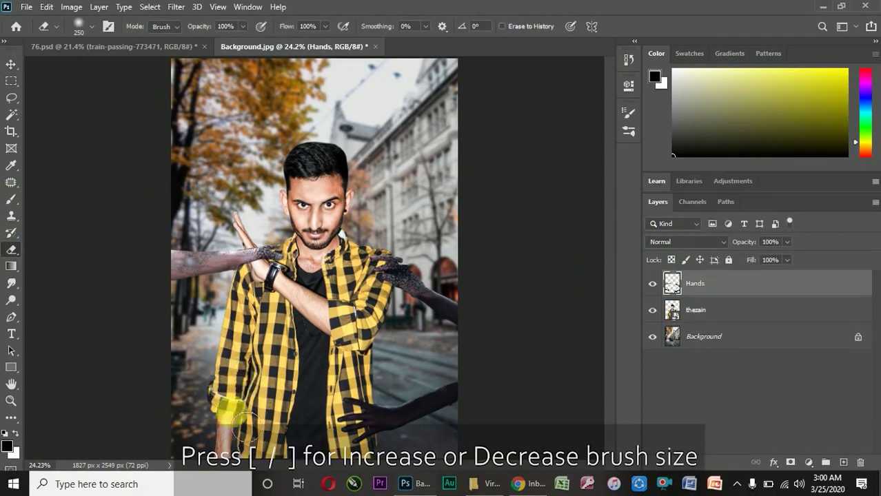
Step: Reduce the eraser size to 60 and erase the upper-left grabbing hand where it overlaps the man's raised palm and shirt
scroll(245, 257, up, 6)
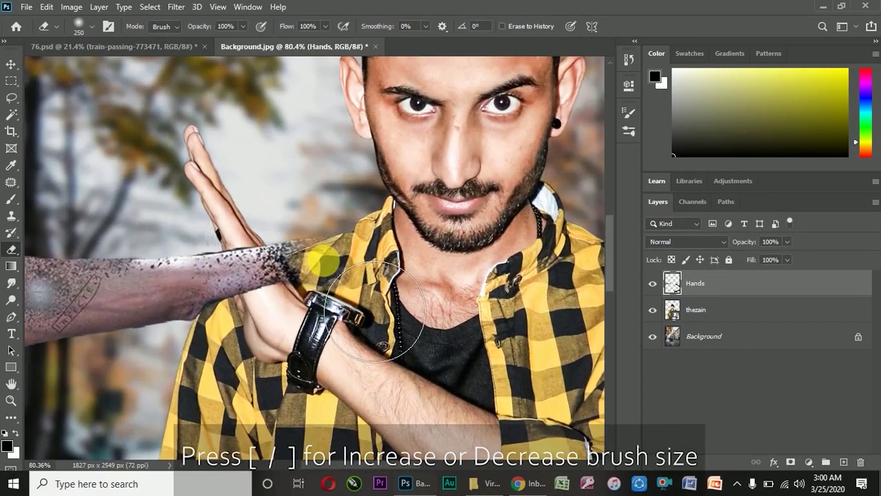
key(bracketleft)
key(bracketleft)
key(bracketleft)
key(bracketleft)
key(bracketleft)
key(bracketleft)
mouse_move(314, 255)
mouse_down()
mouse_move(331, 312)
mouse_move(316, 271)
mouse_move(308, 281)
mouse_move(263, 257)
mouse_move(287, 306)
mouse_move(262, 239)
mouse_move(286, 299)
mouse_move(284, 244)
mouse_move(266, 303)
mouse_move(246, 257)
mouse_move(260, 258)
mouse_move(255, 246)
mouse_move(293, 305)
mouse_move(274, 241)
mouse_move(259, 264)
mouse_move(250, 246)
mouse_move(266, 288)
mouse_up()
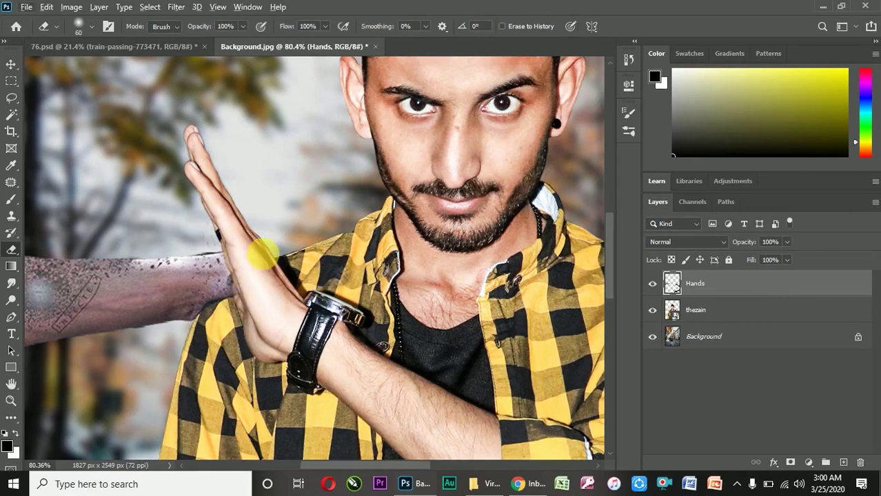
scroll(262, 255, down, 5)
scroll(279, 260, up, 2)
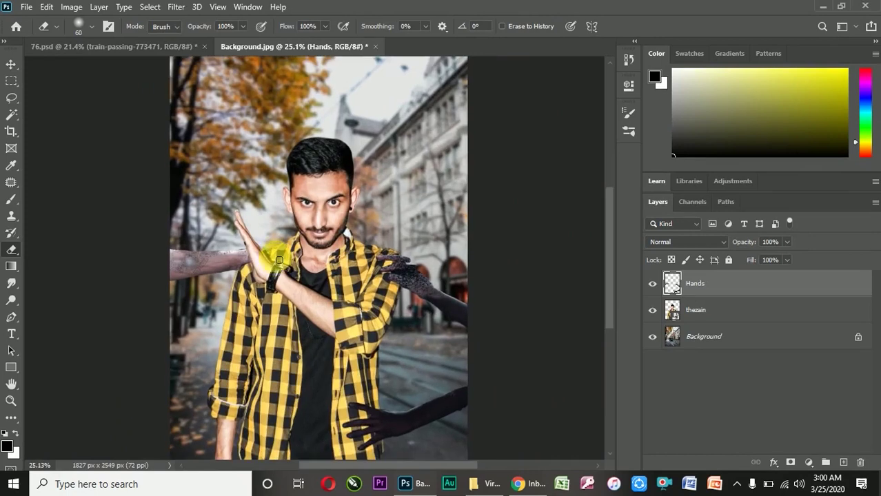
scroll(298, 275, down, 1)
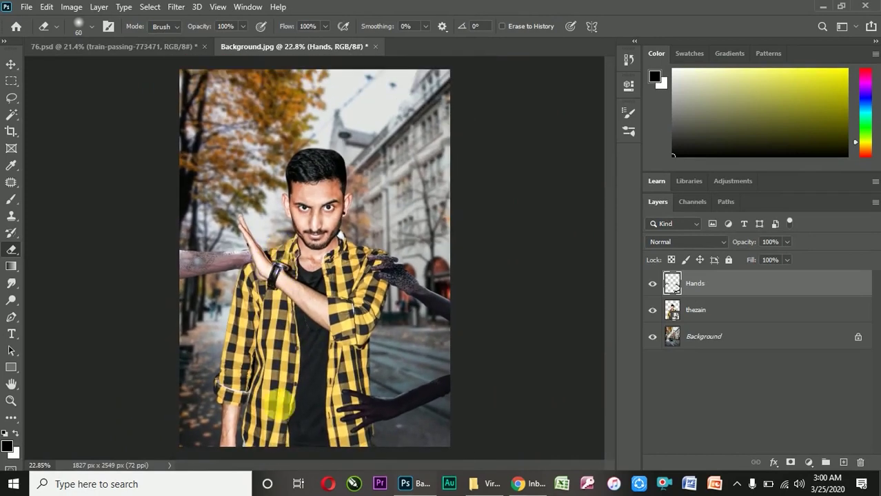
Step: Place Hands.png again, move it down over the torso, rotate it about -28.8°, and apply the placement
click(481, 484)
drag(464, 164, 324, 289)
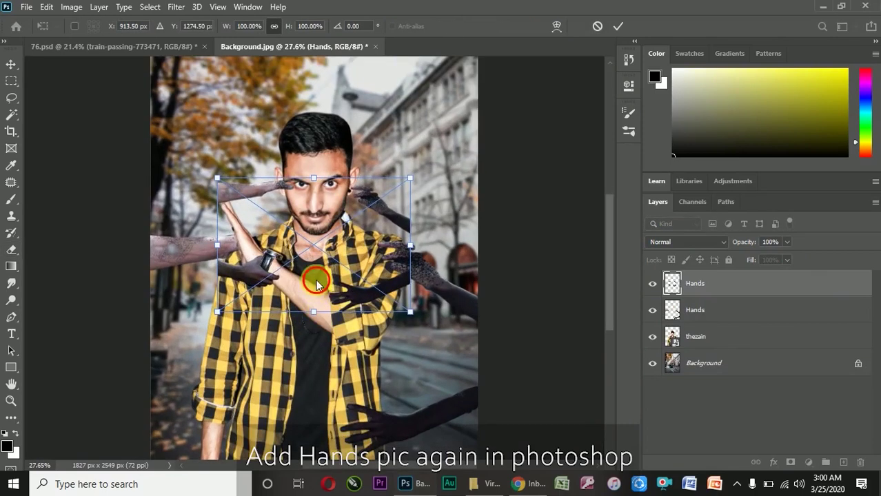
drag(276, 259, 276, 362)
scroll(276, 363, up, 4)
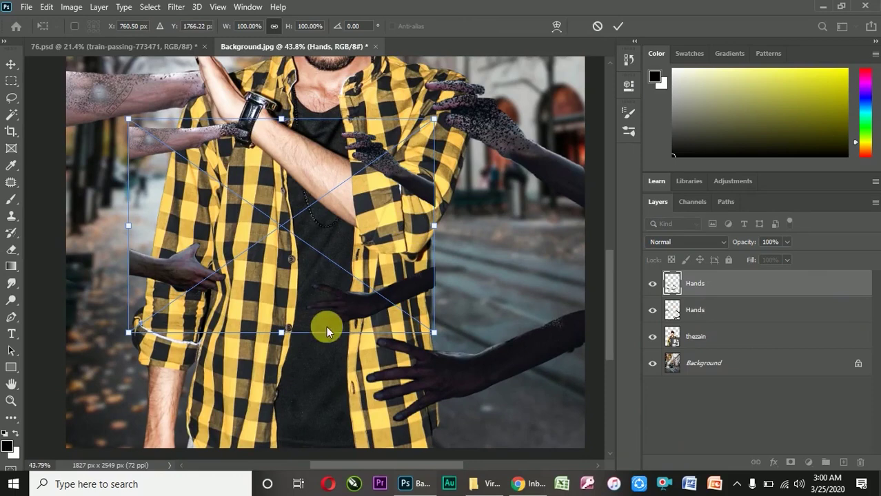
drag(447, 348, 465, 251)
mouse_move(333, 241)
mouse_down()
mouse_move(232, 399)
mouse_move(283, 347)
mouse_move(324, 271)
mouse_up()
click(617, 27)
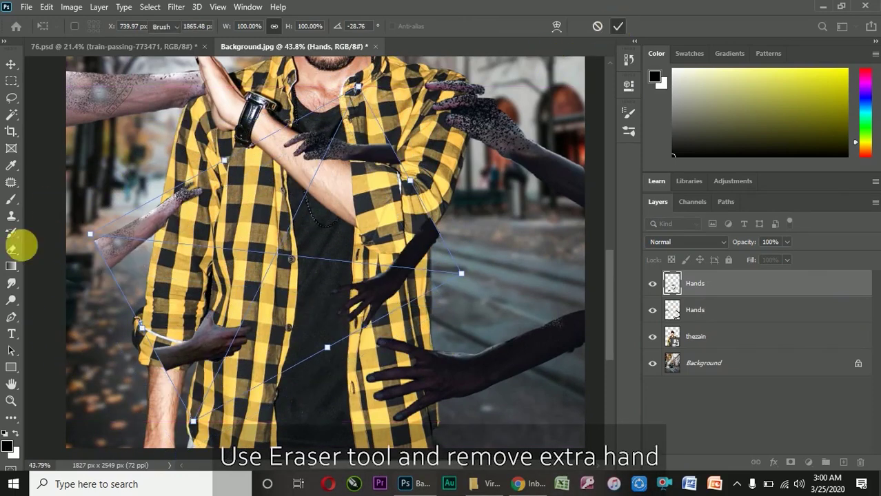
Step: Rasterize the second Hands layer and erase its extra arms, keeping only the lower-left hand
click(11, 249)
click(162, 271)
key(Return)
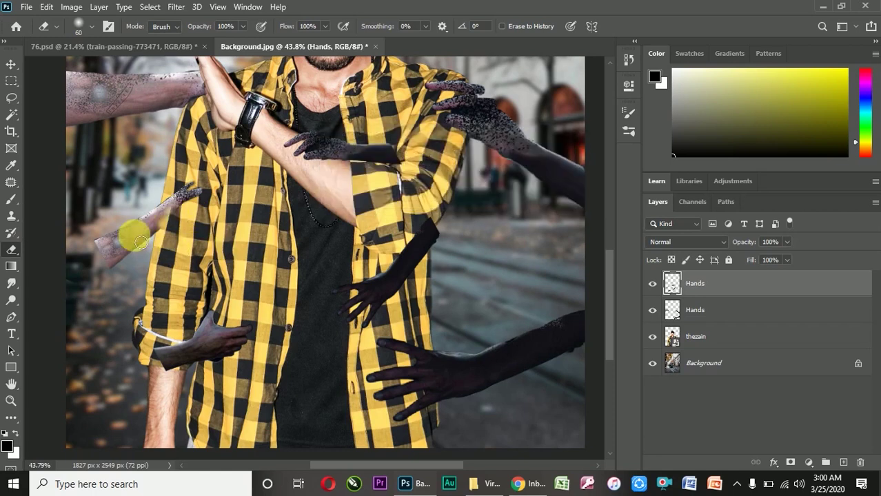
mouse_move(145, 237)
mouse_down()
mouse_move(85, 250)
mouse_move(123, 249)
mouse_move(144, 224)
mouse_up()
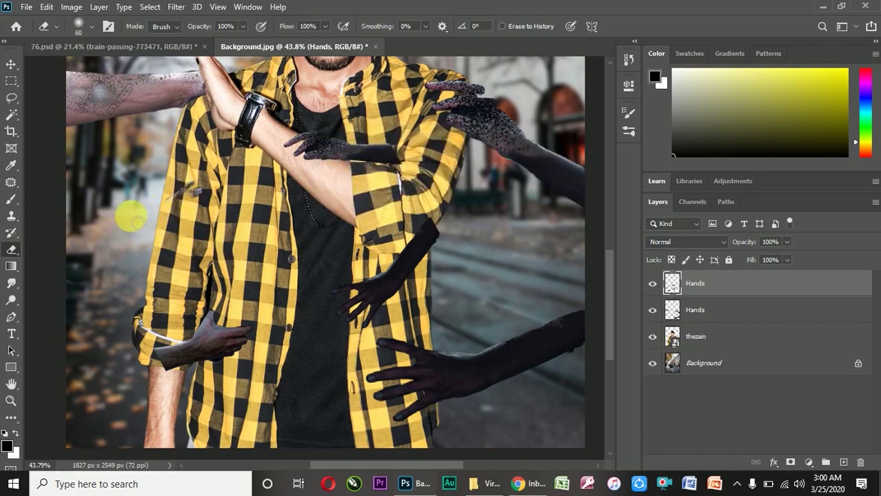
drag(207, 207, 192, 209)
mouse_move(332, 312)
mouse_down()
mouse_move(353, 284)
mouse_move(342, 319)
mouse_move(353, 357)
mouse_move(345, 342)
mouse_move(367, 343)
mouse_up()
mouse_move(379, 307)
mouse_down()
mouse_move(382, 257)
mouse_move(396, 271)
mouse_move(413, 260)
mouse_move(424, 273)
mouse_move(408, 235)
mouse_move(420, 239)
mouse_move(404, 181)
mouse_move(288, 157)
mouse_up()
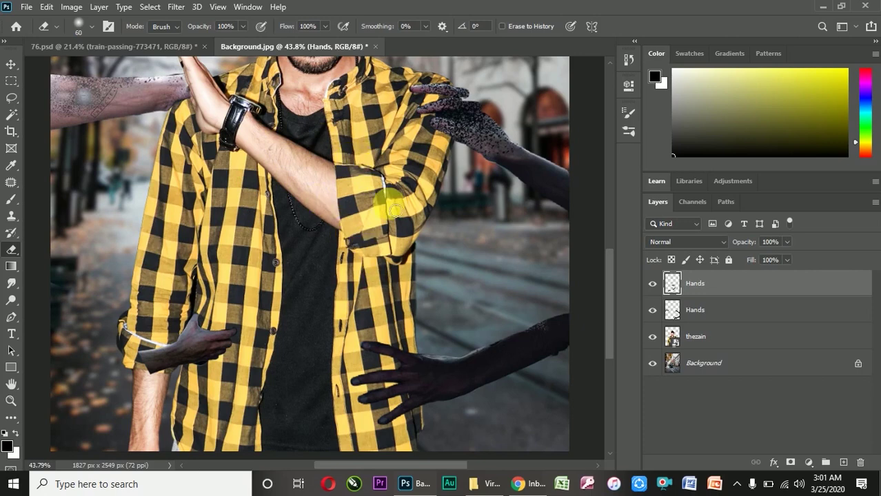
scroll(367, 304, down, 5)
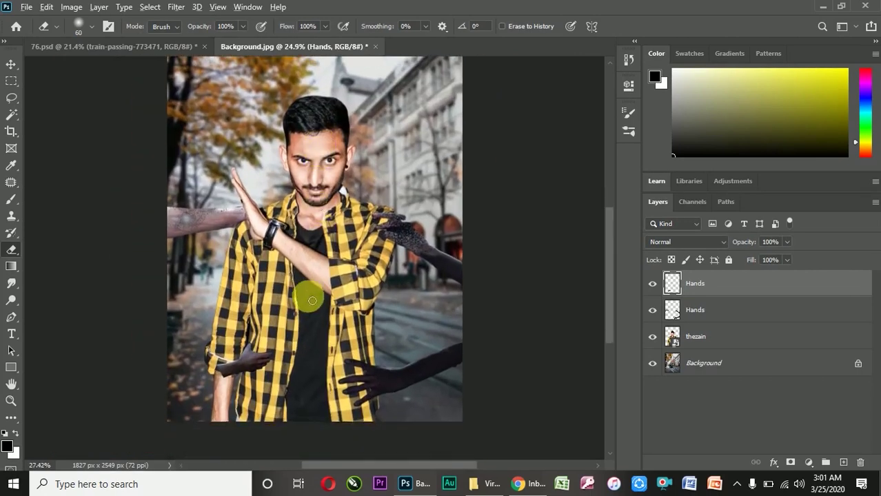
Step: Rotate the remaining hand about -33.4°, scale it to 98.3%, and position it gripping the man's lowered wrist
click(11, 64)
key(ctrl+t)
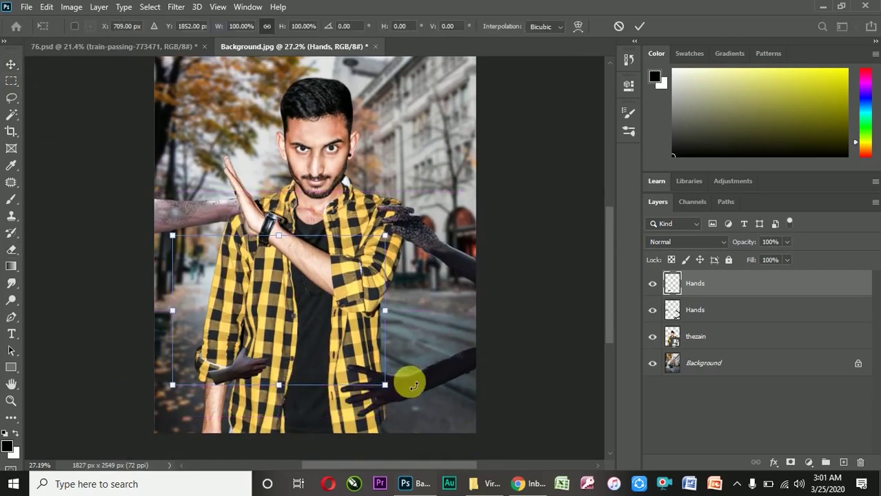
drag(407, 377, 427, 319)
drag(263, 311, 198, 345)
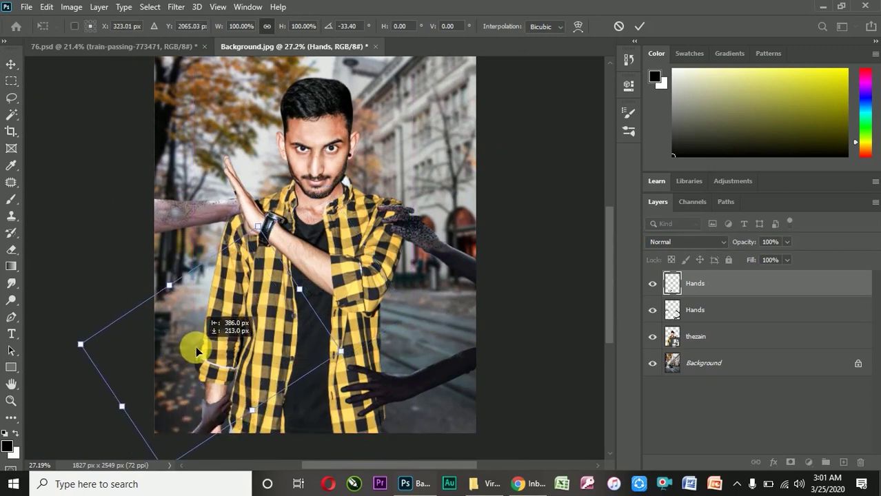
scroll(196, 346, up, 3)
scroll(232, 276, down, 1)
drag(393, 320, 401, 316)
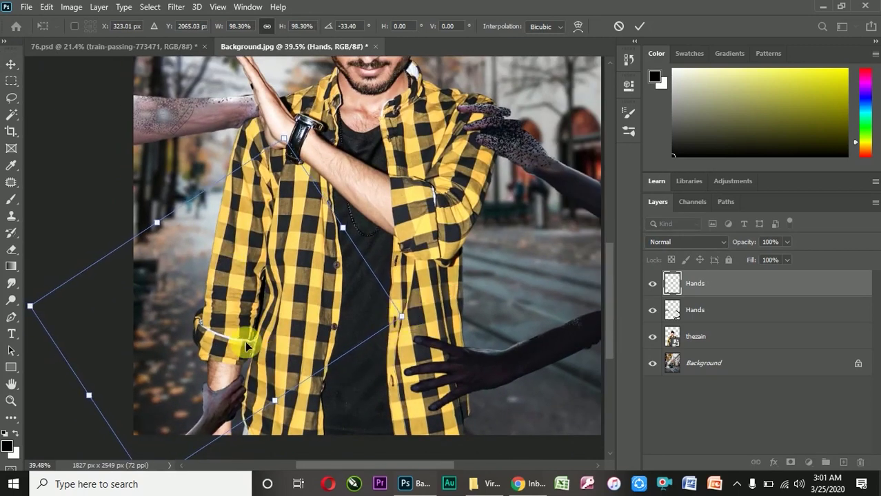
scroll(242, 310, down, 2)
click(639, 26)
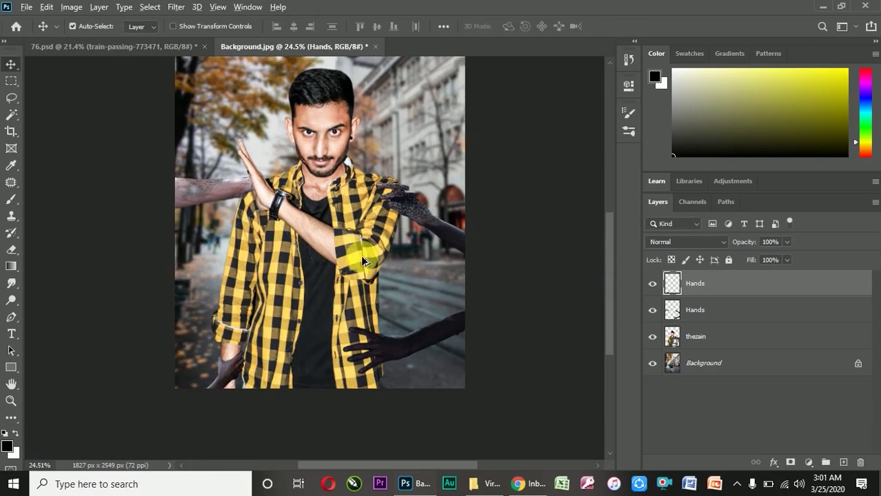
Step: Enlarge the wrist-gripping hand to about 103.6%, nudge it into place on the lowered arm, and apply the transform
scroll(360, 255, down, 2)
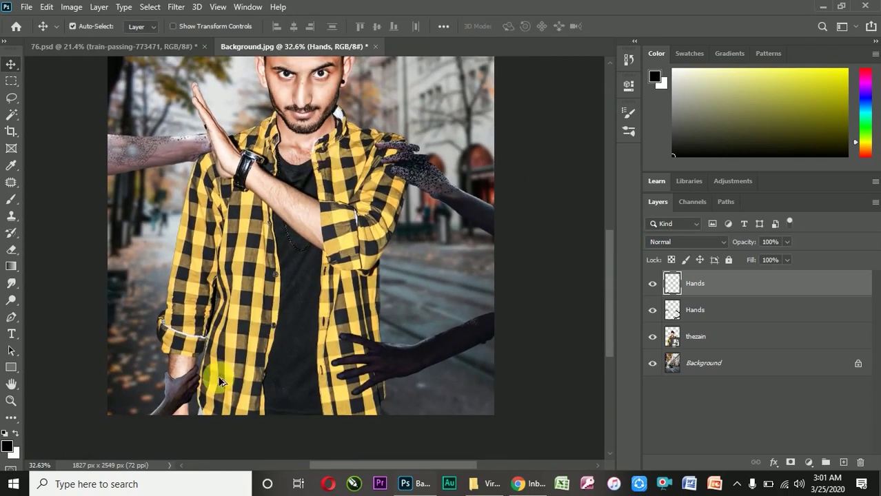
scroll(201, 386, down, 1)
key(ctrl+t)
scroll(246, 359, up, 5)
drag(306, 371, 314, 376)
drag(253, 328, 254, 331)
drag(311, 369, 311, 366)
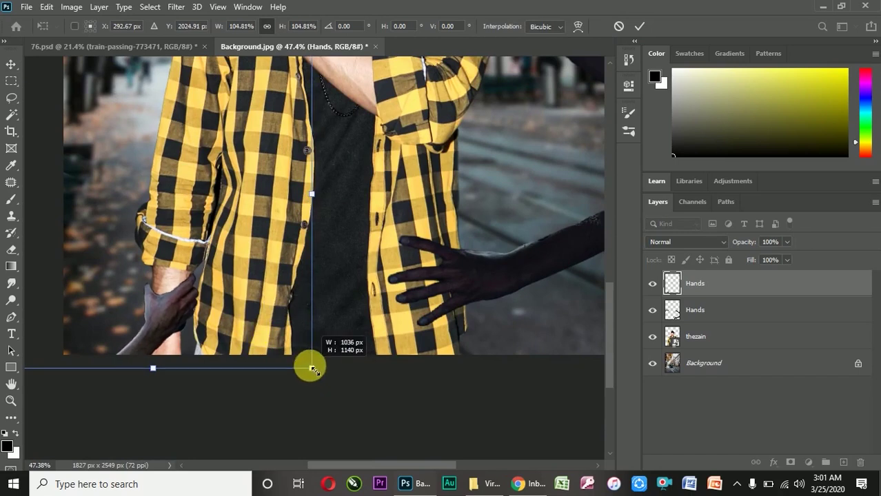
drag(231, 333, 235, 334)
scroll(233, 314, down, 3)
click(640, 27)
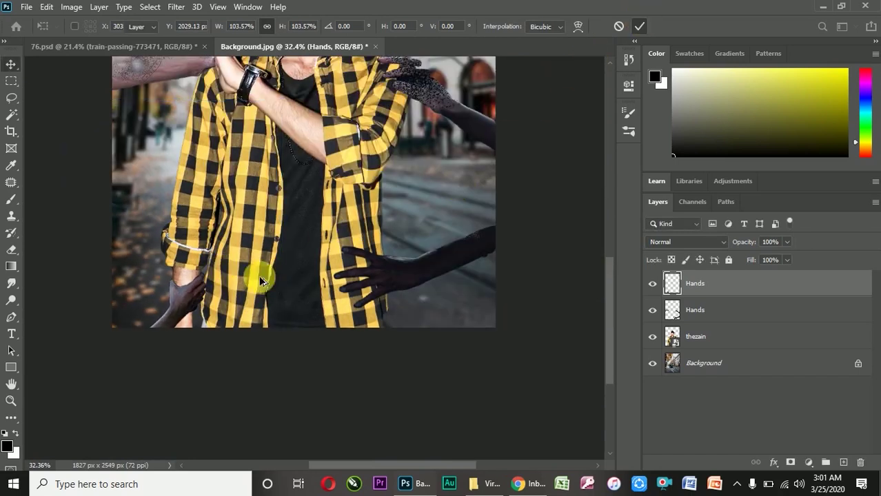
scroll(232, 289, down, 3)
scroll(305, 320, up, 2)
scroll(284, 250, up, 1)
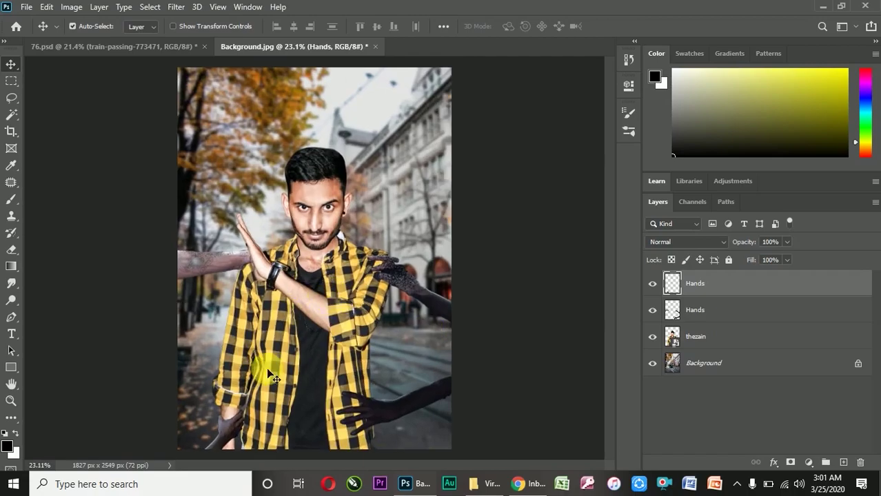
Step: Place Mask.png over the man's mouth and nose, scaled to about 160% and rotated about -2°
click(425, 486)
drag(534, 169, 328, 225)
scroll(329, 226, up, 5)
drag(353, 275, 376, 302)
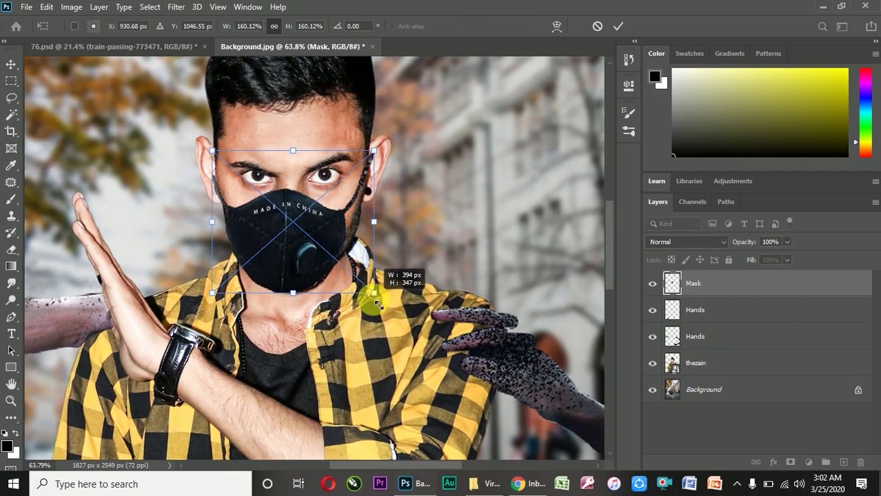
drag(292, 257, 295, 255)
drag(377, 175, 389, 146)
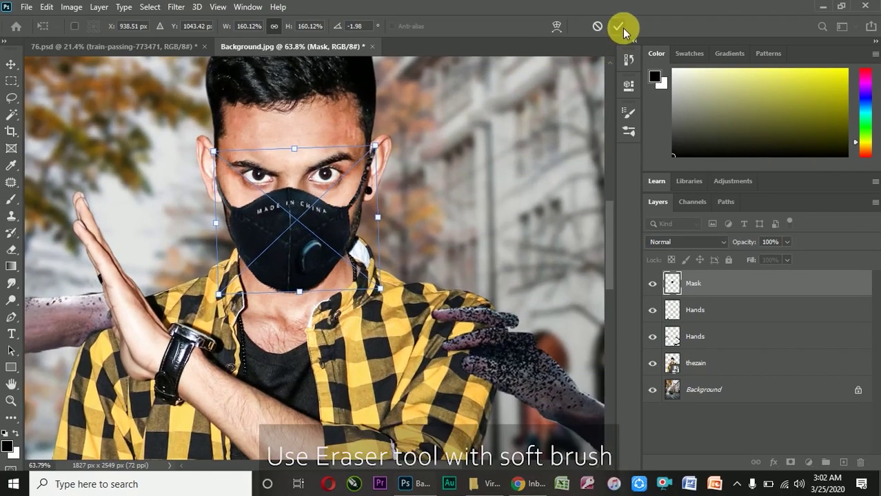
click(618, 28)
Step: Rasterize the Mask layer and clean up its straps beside the ears with a soft eraser, reducing its size to 35
click(11, 250)
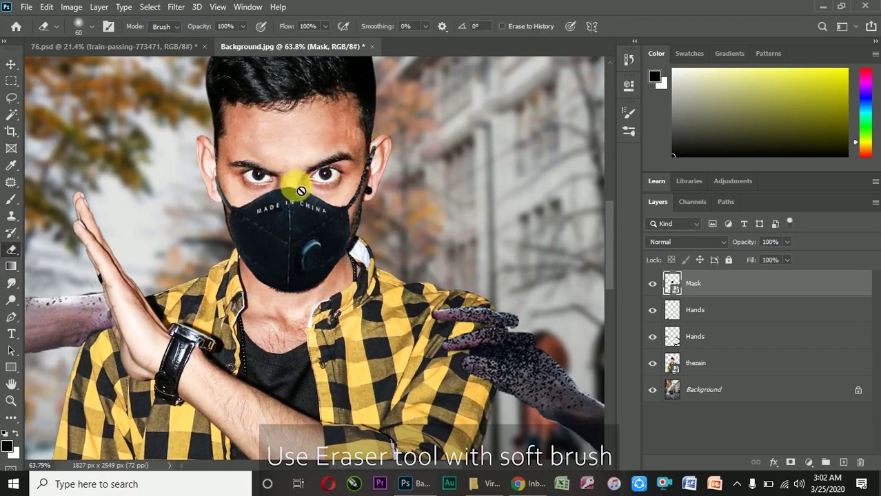
scroll(372, 159, up, 3)
scroll(409, 158, up, 1)
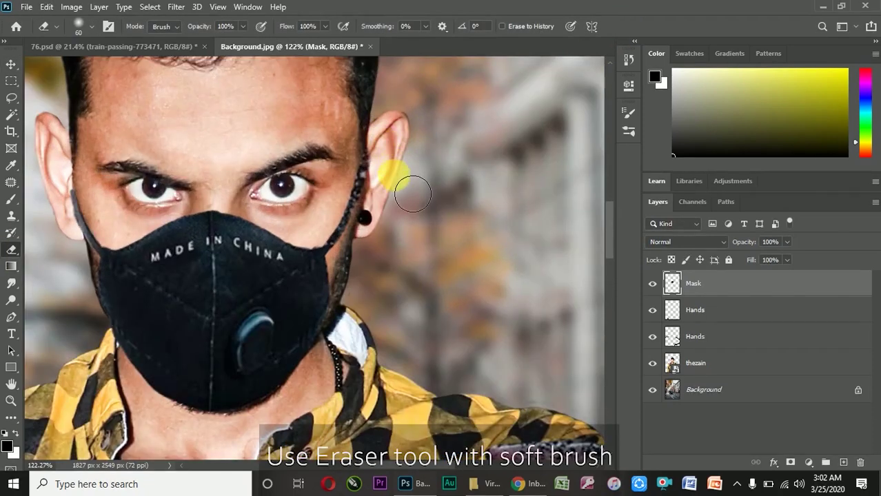
scroll(413, 190, down, 3)
scroll(372, 134, up, 4)
key(bracketleft)
key(bracketleft)
key(bracketleft)
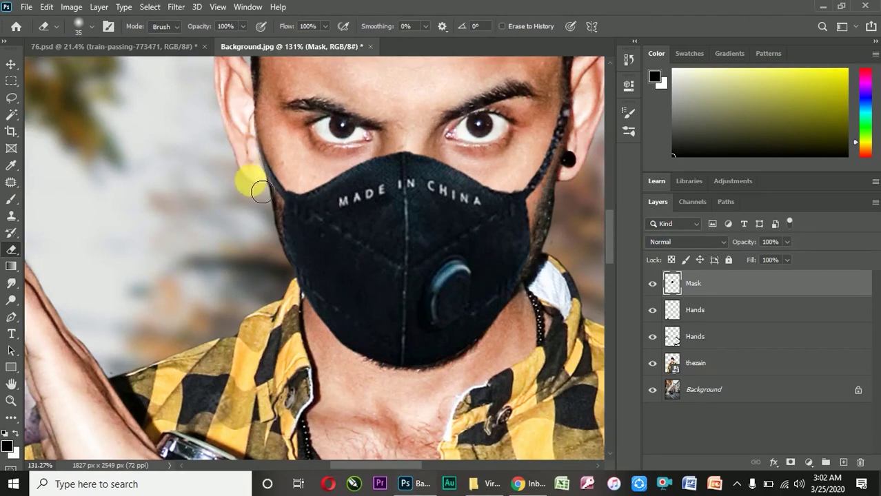
scroll(263, 195, down, 4)
scroll(305, 157, up, 1)
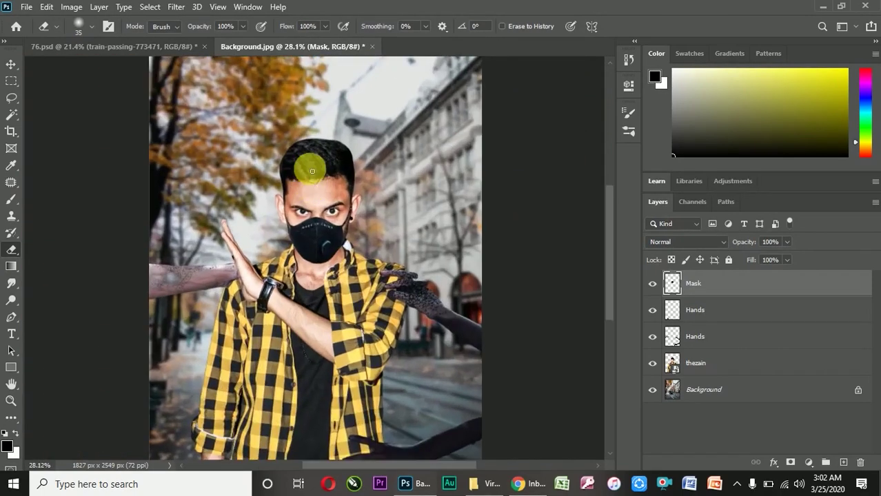
scroll(337, 182, down, 1)
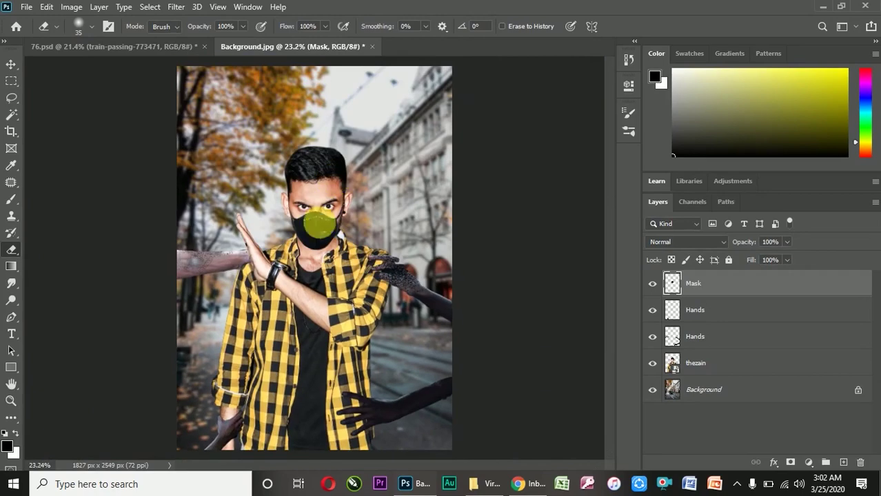
Step: Place 3.jpeg from the Virus Concept folder over the man's chest, enlarge it slightly, and apply the placement
click(485, 482)
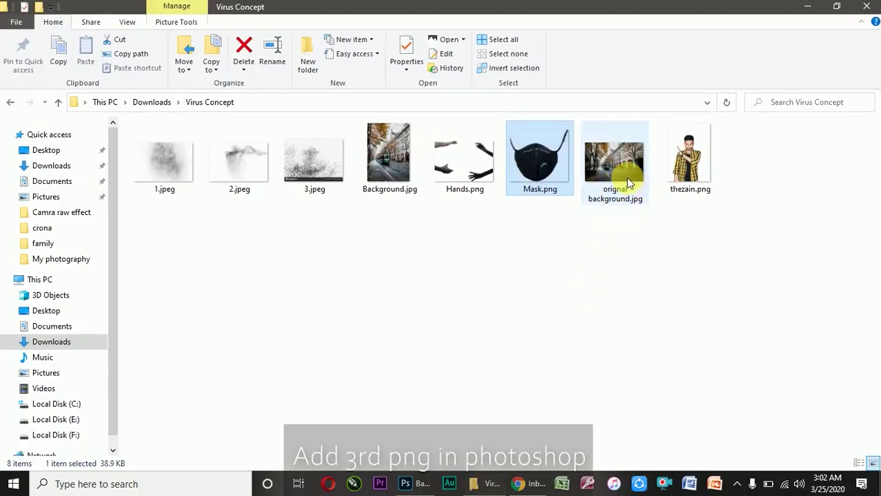
drag(310, 169, 306, 274)
drag(363, 295, 389, 313)
click(619, 26)
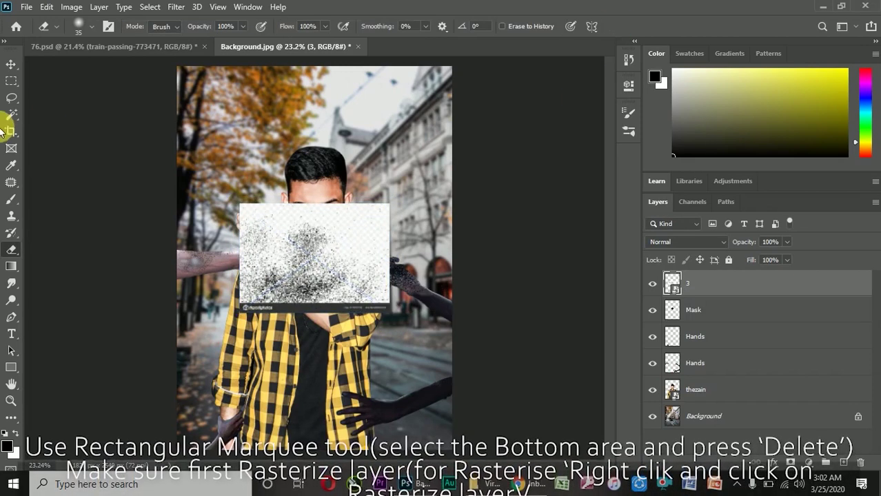
Step: Rasterize layer 3, delete the dark watermark strip along the particle image's bottom edge, and deselect
click(12, 82)
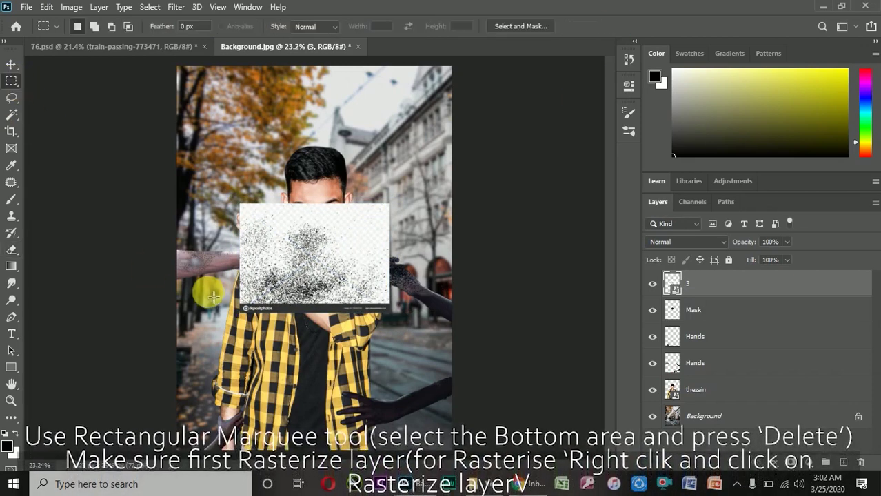
scroll(207, 290, up, 4)
drag(237, 299, 472, 325)
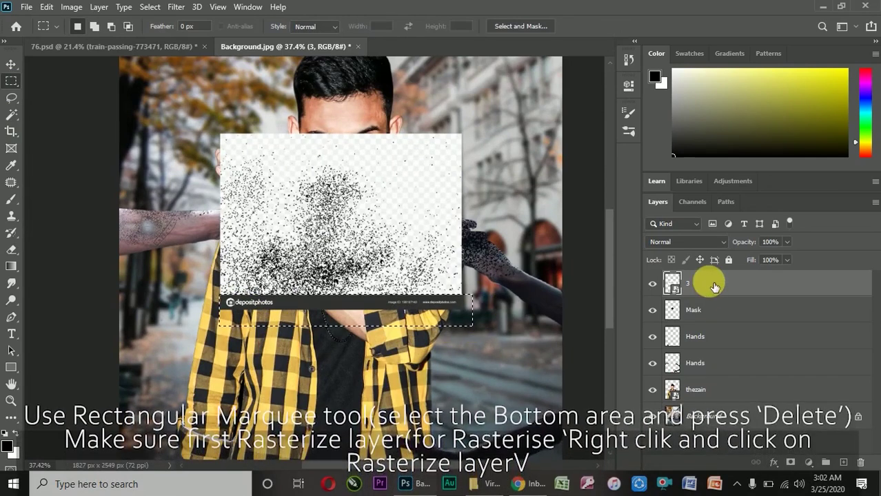
right_click(703, 282)
click(596, 241)
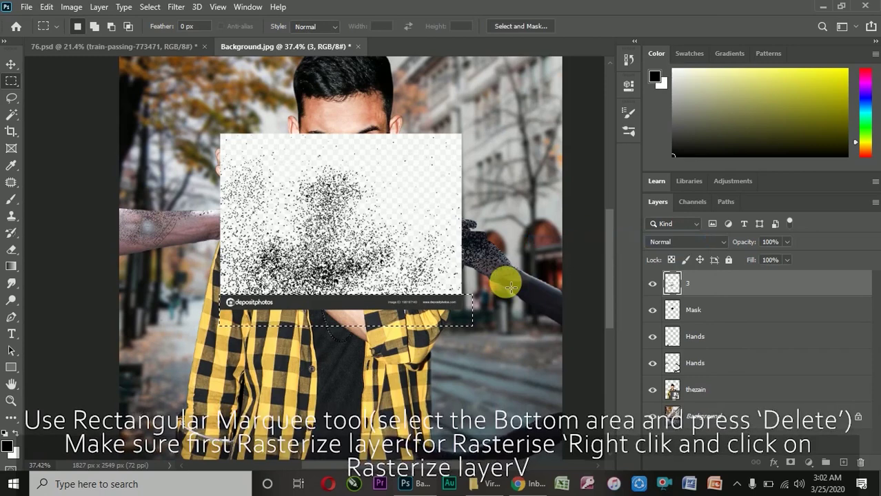
key(Delete)
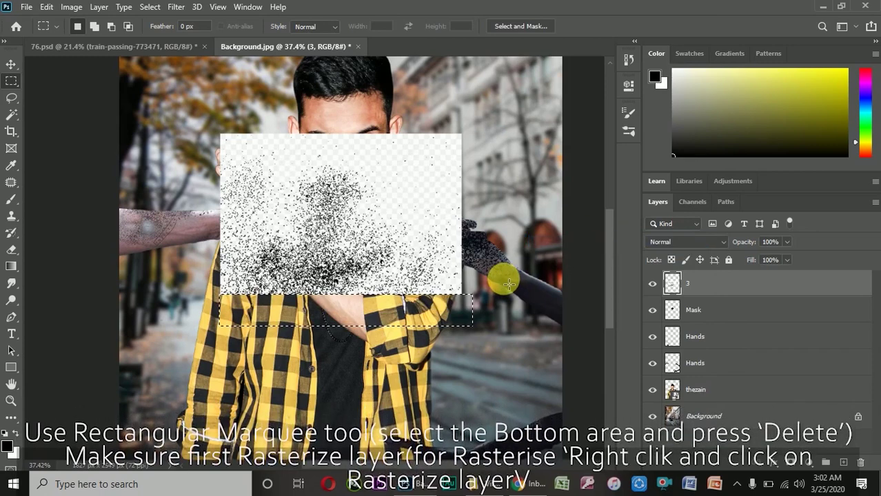
key(ctrl+d)
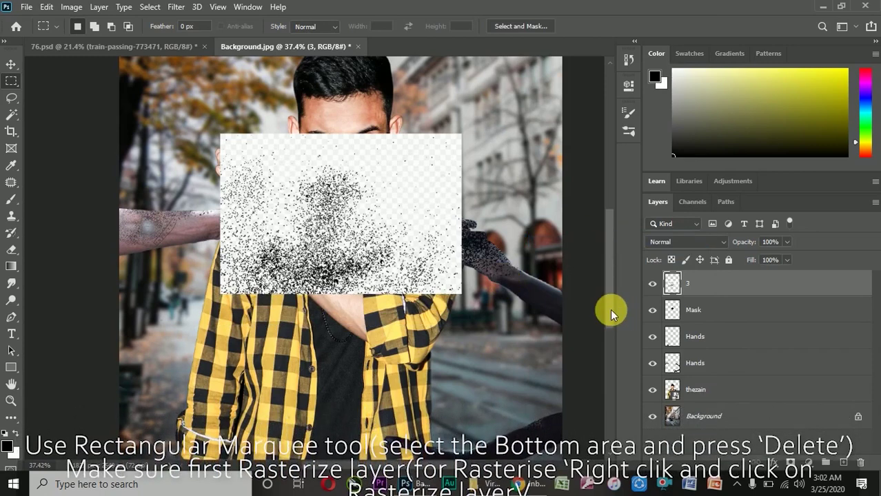
Step: Move the particle image over the grabbing arm and the man's raised hand, and scale it to about 77.45%
click(11, 64)
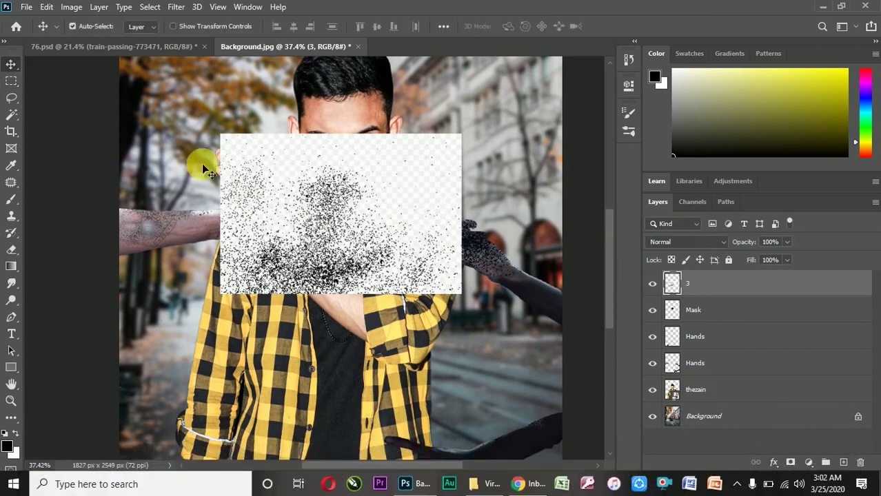
drag(363, 254, 261, 228)
key(ctrl+t)
drag(367, 116, 325, 131)
drag(281, 191, 227, 213)
drag(293, 251, 305, 260)
Step: Set layer 3 to Multiply blending, then rotate it about -1.92°, enlarge it to about 80.82%, and apply the transform
click(690, 242)
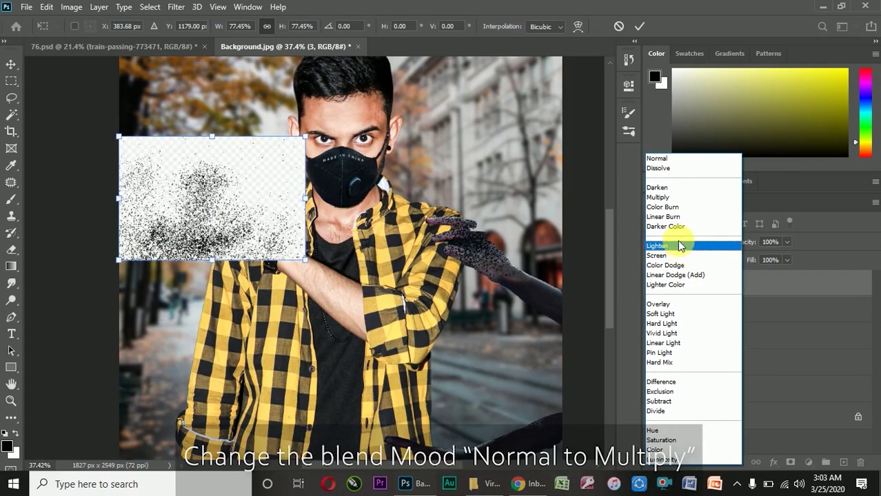
click(674, 198)
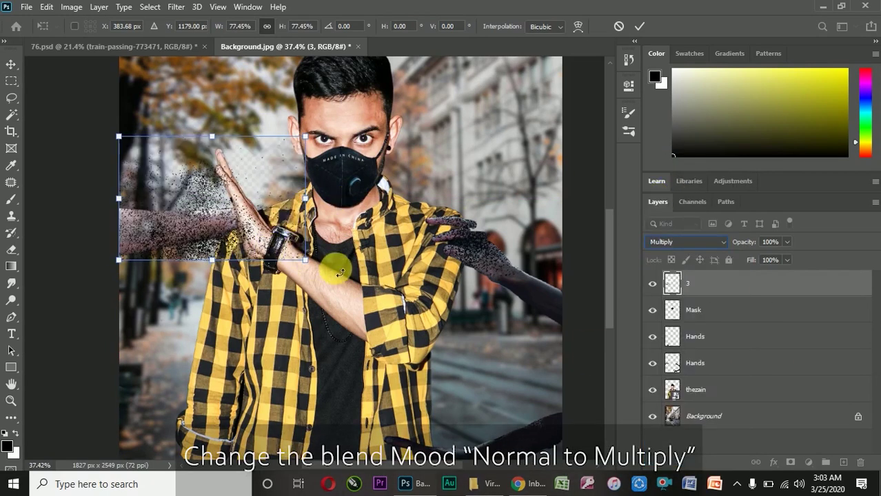
drag(321, 269, 320, 261)
drag(241, 238, 236, 231)
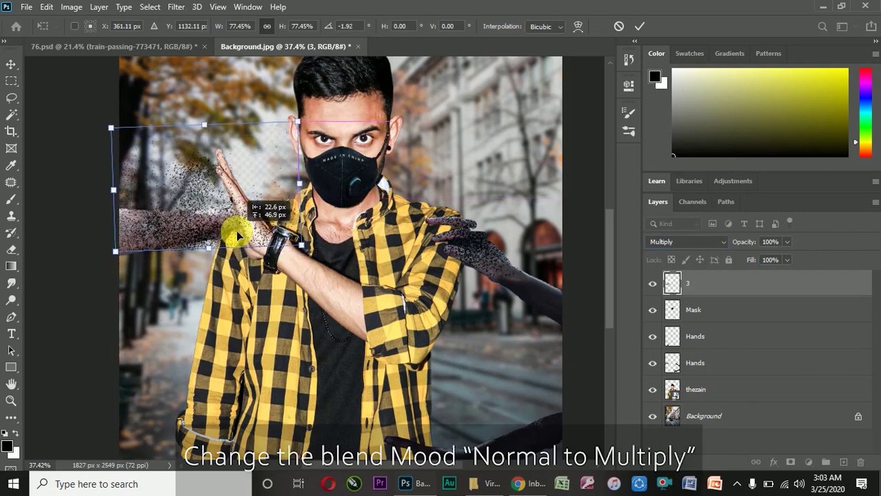
drag(296, 122, 305, 114)
drag(280, 148, 245, 177)
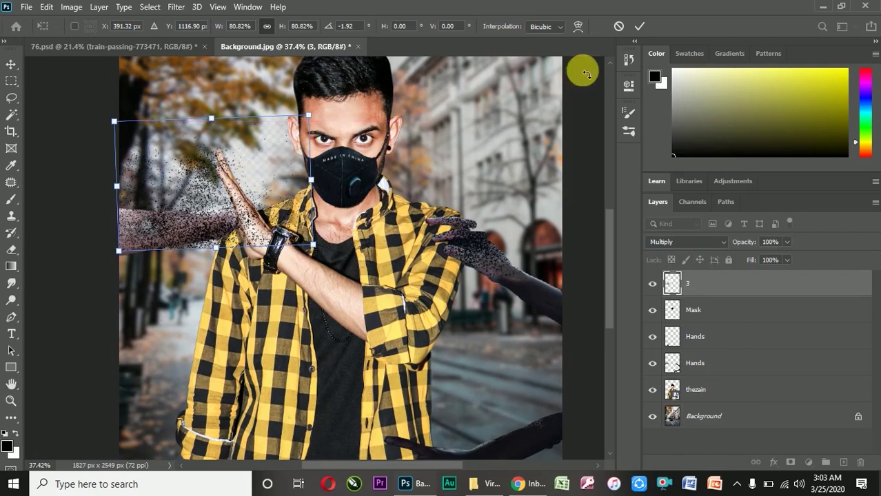
click(640, 31)
Step: Erase the particles along the lower edge of the grabbing arm with a soft eraser of size 200
scroll(181, 189, up, 2)
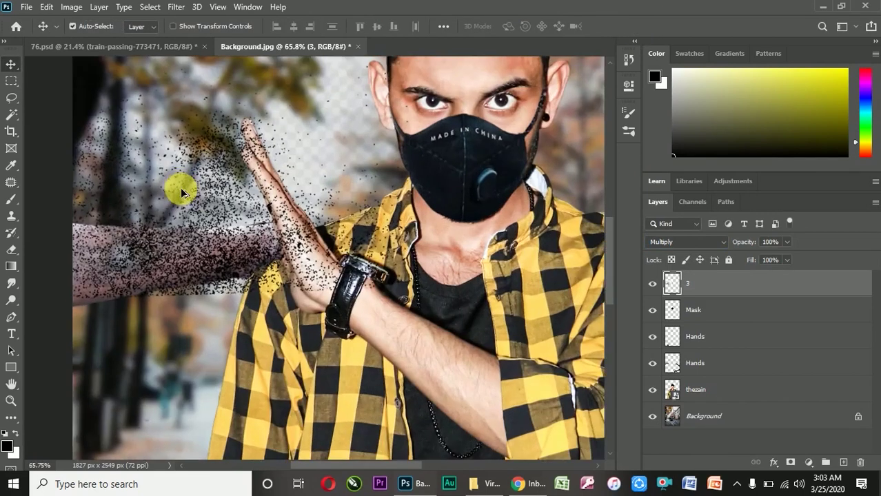
click(11, 250)
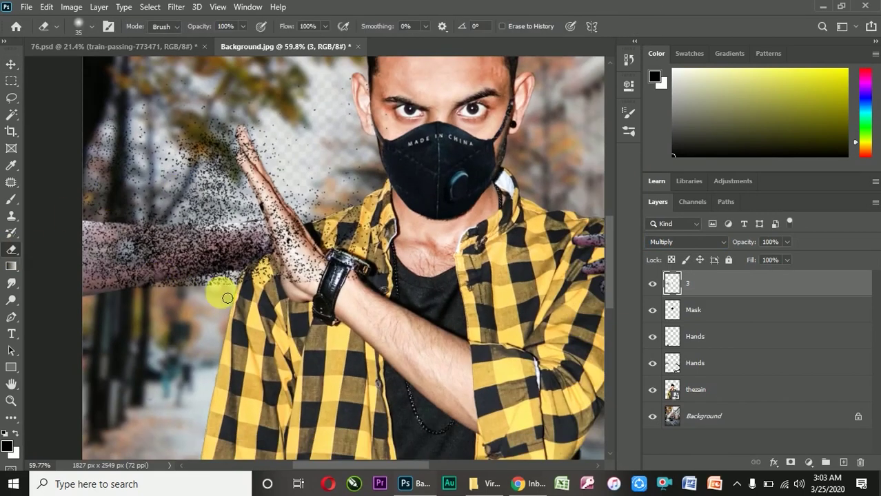
key(bracketright)
key(bracketright)
key(bracketright)
key(bracketright)
key(bracketright)
key(bracketright)
key(bracketright)
key(bracketright)
key(bracketright)
click(108, 26)
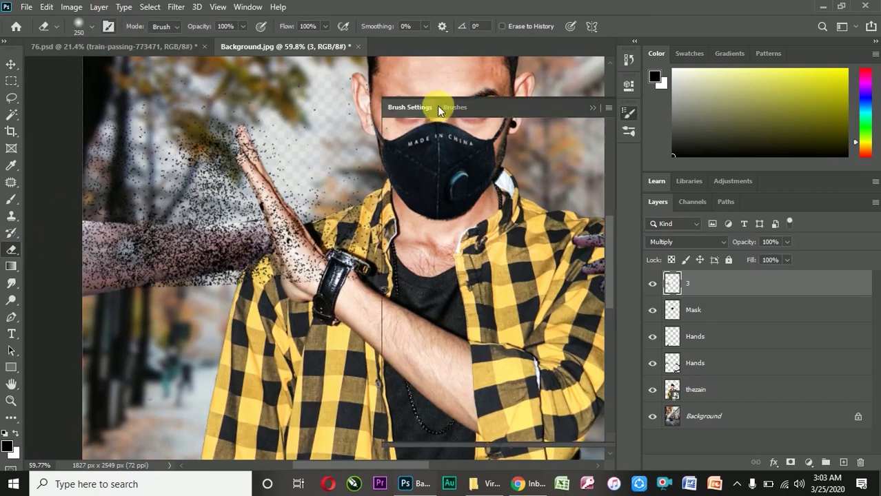
click(508, 135)
click(591, 108)
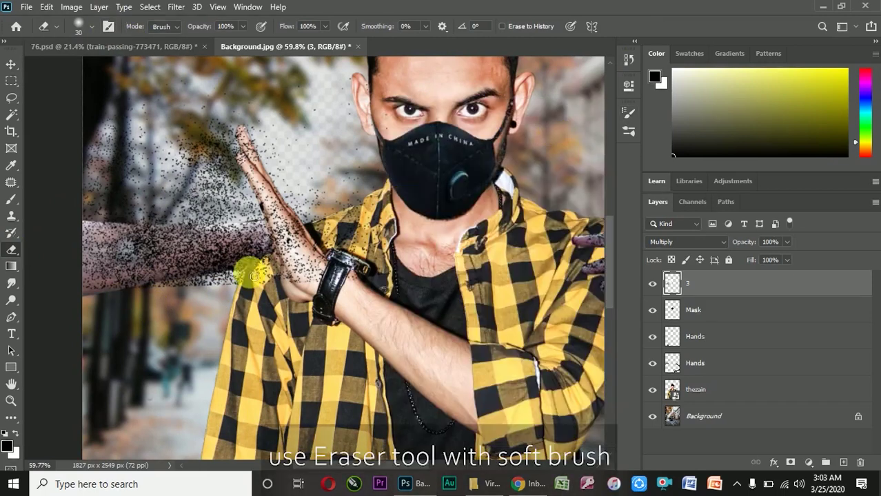
key(bracketright)
key(bracketright)
key(bracketright)
key(bracketright)
key(bracketright)
key(bracketright)
key(bracketright)
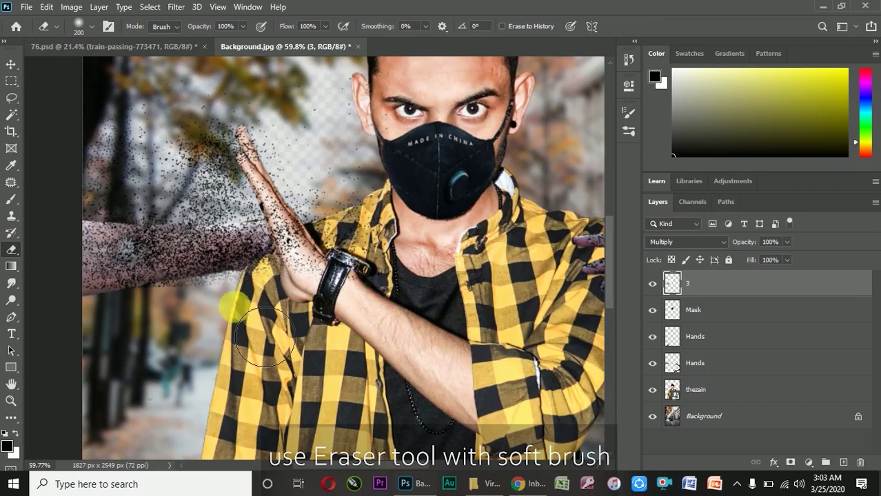
mouse_move(142, 299)
mouse_down()
mouse_move(122, 308)
mouse_move(226, 284)
mouse_move(317, 289)
mouse_up()
Step: Erase the particles covering the man's raised hand and fingers, reducing the soft eraser to sizes 50 and 30
key(bracketleft)
key(bracketleft)
key(bracketleft)
key(bracketleft)
key(bracketleft)
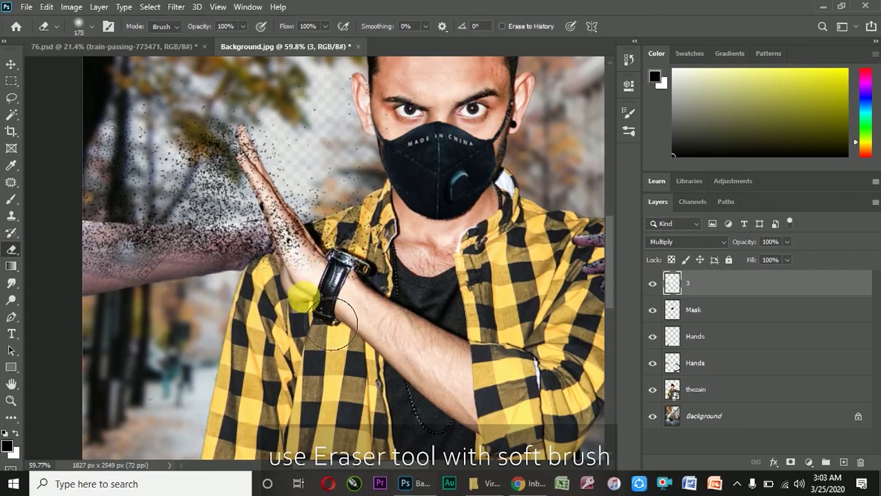
scroll(333, 298, up, 5)
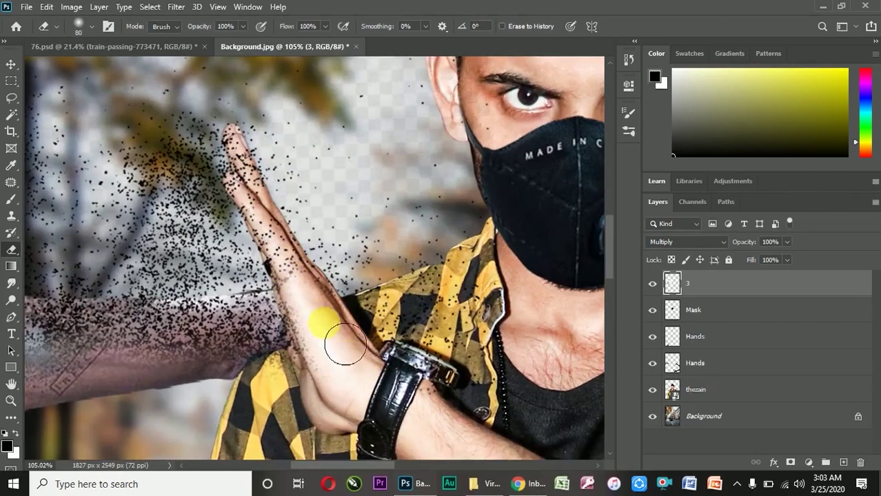
scroll(293, 275, up, 2)
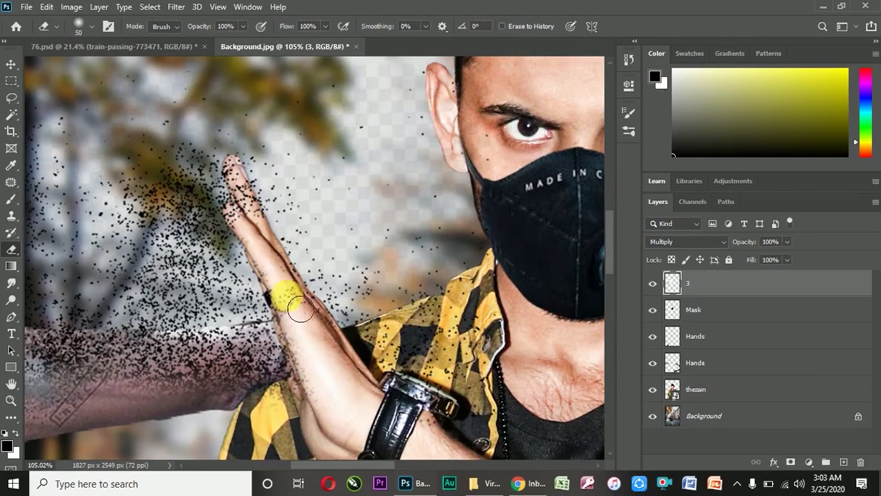
drag(292, 288, 267, 216)
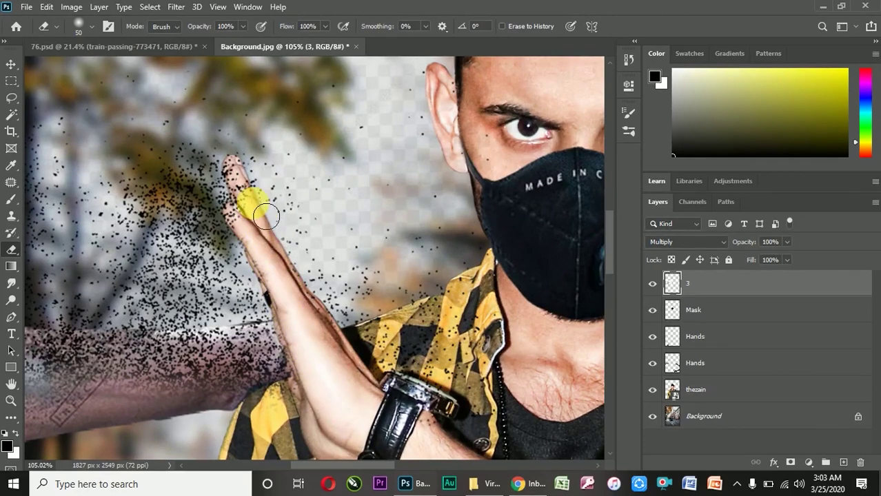
scroll(258, 235, up, 4)
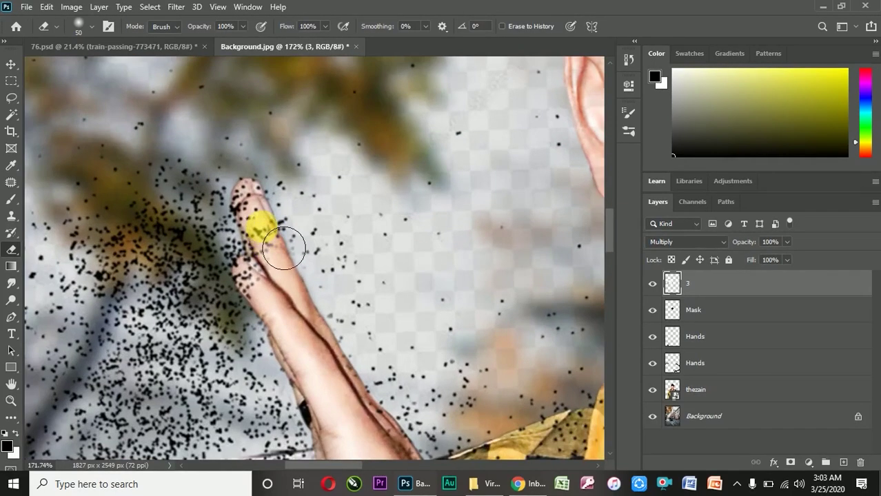
drag(260, 211, 284, 280)
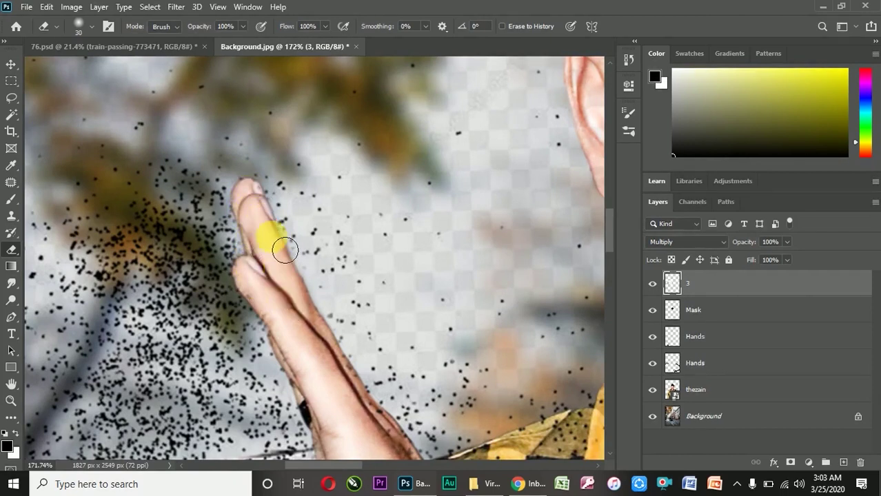
Step: Erase the particles around the wristwatch and nearby shirt with the soft eraser enlarged to size 90
scroll(285, 249, down, 5)
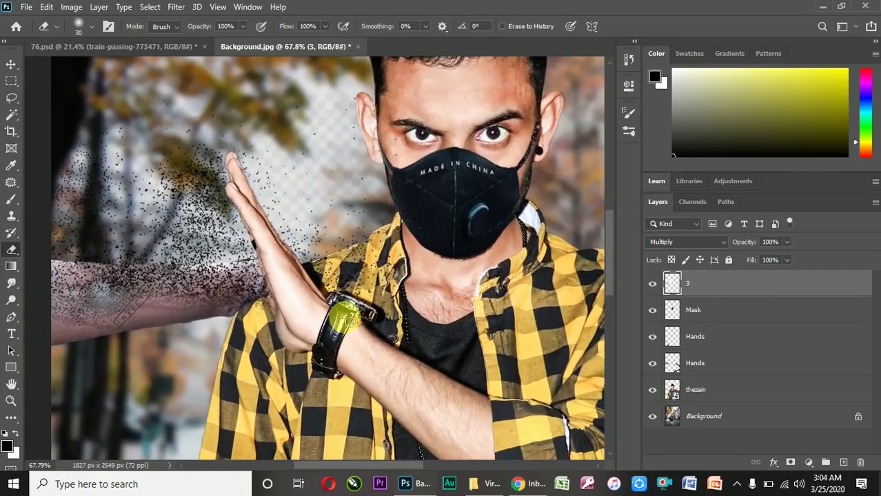
key(bracketright)
key(bracketright)
key(bracketright)
key(bracketright)
key(bracketright)
mouse_move(378, 305)
mouse_down()
mouse_move(402, 295)
mouse_move(394, 295)
mouse_up()
Step: Lower the Fill of particle layer 3 to 88%
scroll(288, 278, down, 5)
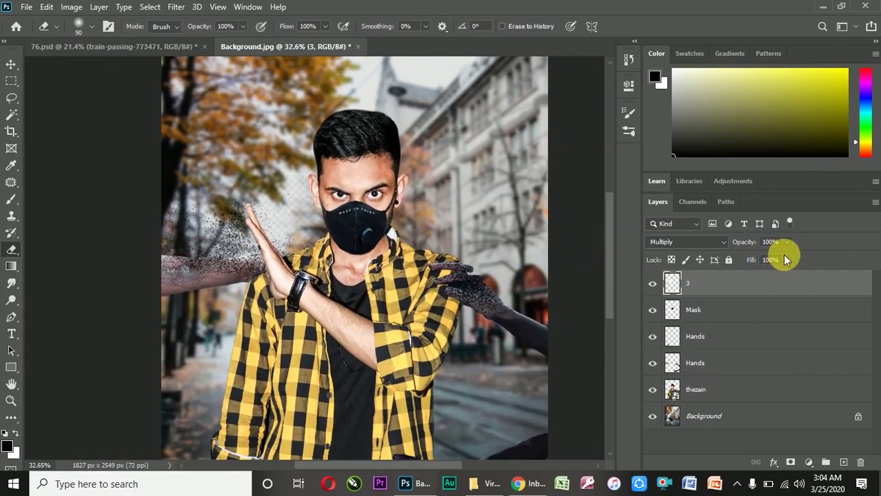
drag(779, 275, 776, 275)
scroll(310, 252, down, 1)
scroll(258, 260, up, 1)
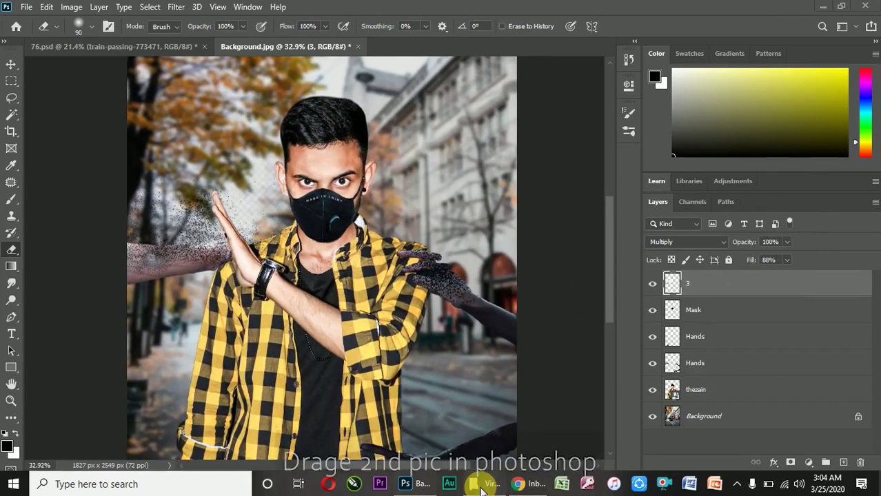
Step: Place smoke image 2 from the Virus Concept folder over the man's chest
click(507, 485)
drag(233, 172, 295, 291)
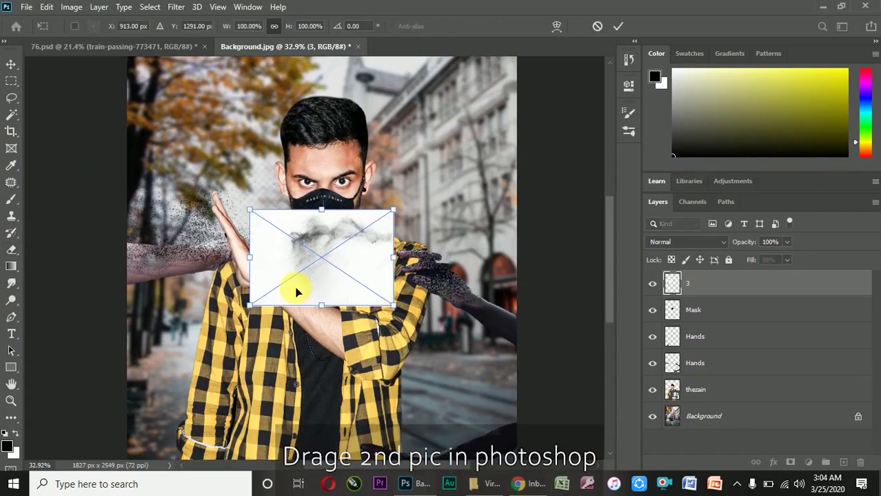
right_click(342, 249)
click(399, 453)
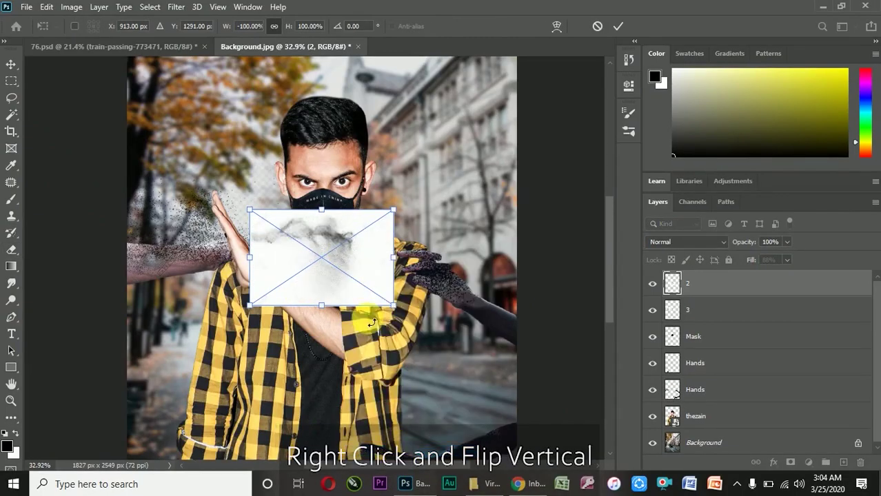
right_click(353, 258)
click(364, 239)
Step: Flip smoke image 2 vertically and move it over the grabbing arm beside the raised hand
right_click(363, 246)
click(397, 458)
drag(364, 271, 233, 247)
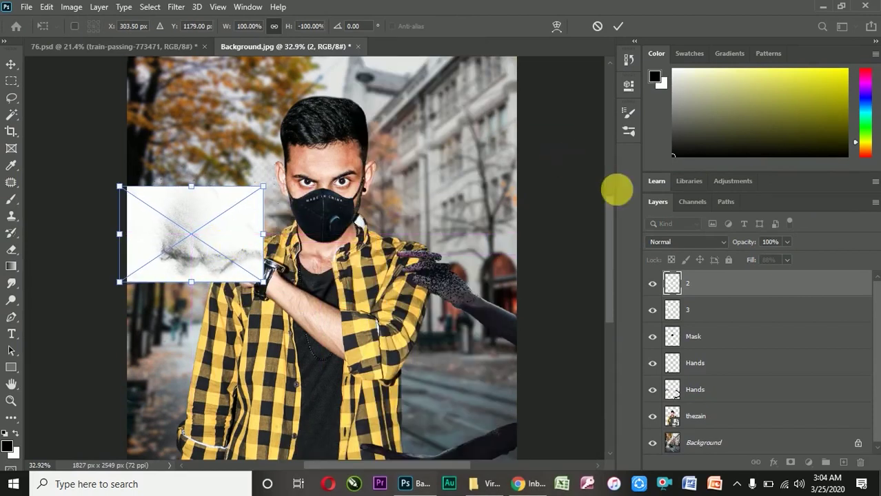
Step: Set layer 2 to Multiply blending, enlarge it to about 124.12% over the grabbing arm, and apply the placement
click(682, 241)
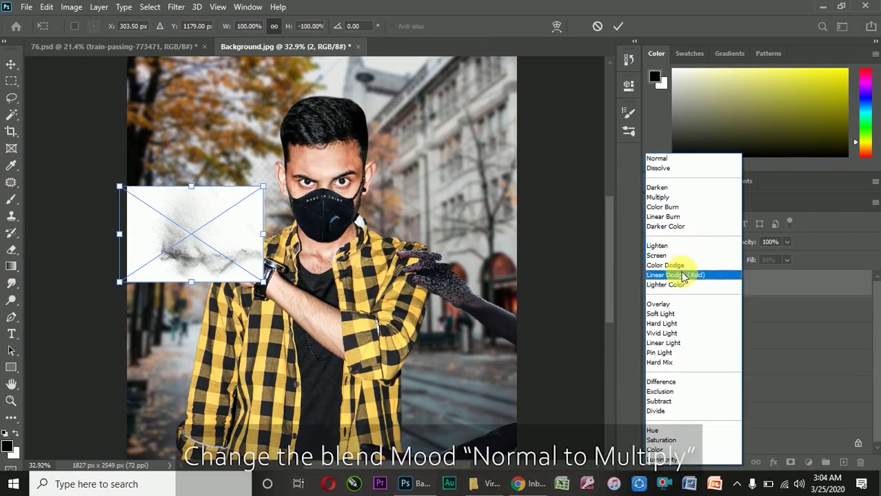
click(661, 198)
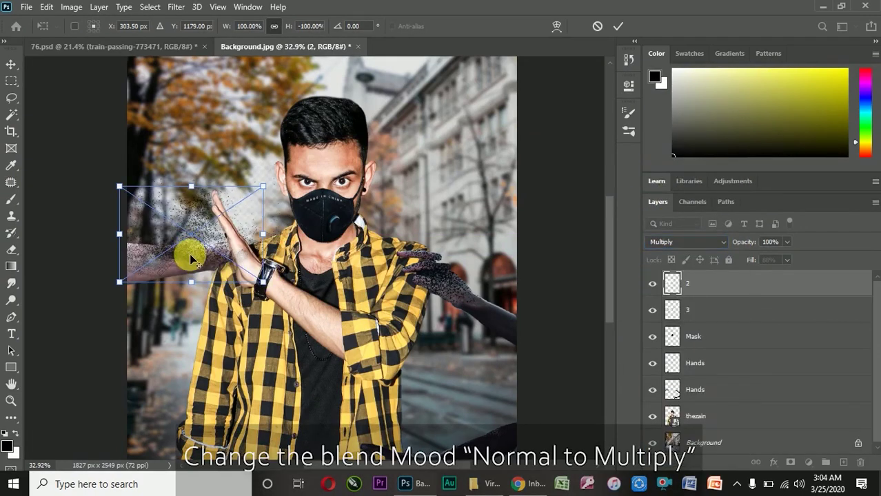
scroll(191, 259, up, 5)
drag(191, 259, 101, 260)
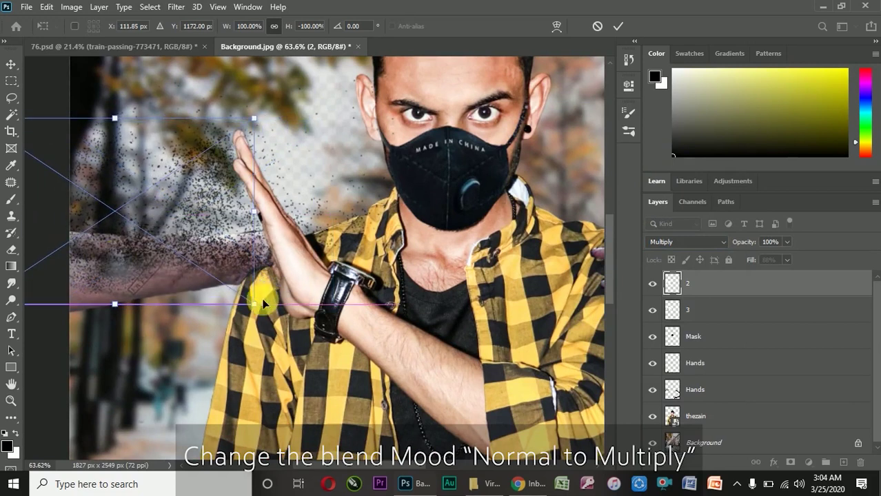
drag(258, 309, 286, 313)
drag(245, 259, 250, 286)
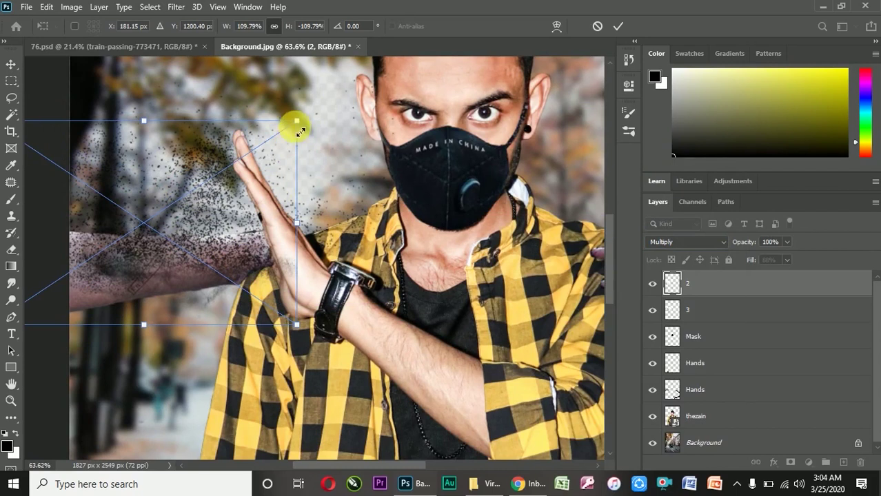
drag(297, 113, 329, 124)
drag(240, 268, 242, 248)
click(618, 25)
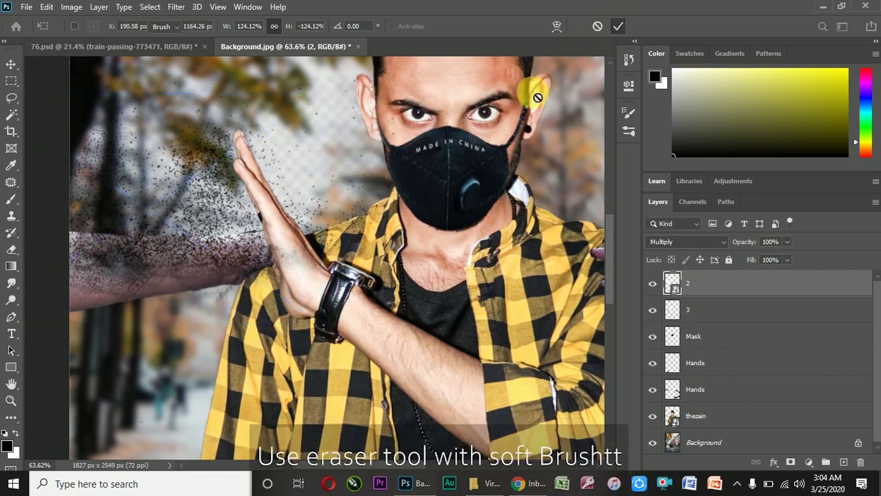
Step: Rasterize layer 2 and erase its smoke from the man's raised hand with the soft eraser at size 90
key(e)
scroll(367, 193, down, 1)
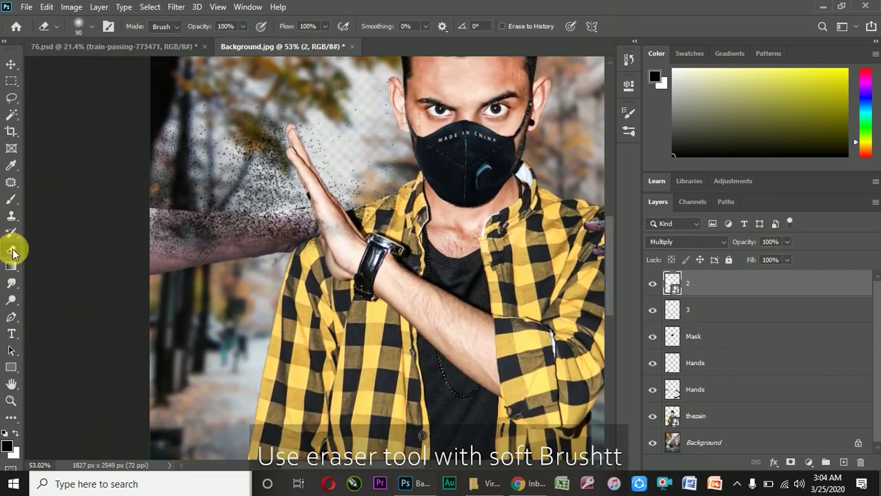
click(324, 230)
click(423, 194)
scroll(353, 237, up, 2)
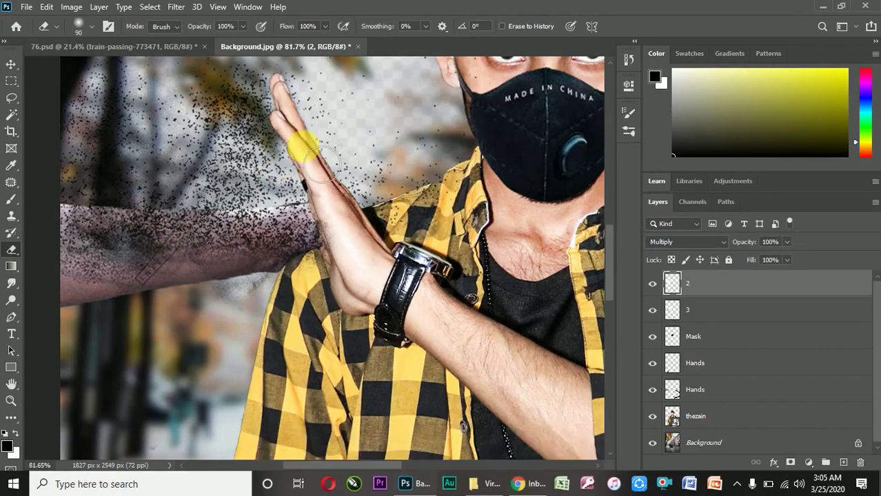
scroll(291, 234, down, 4)
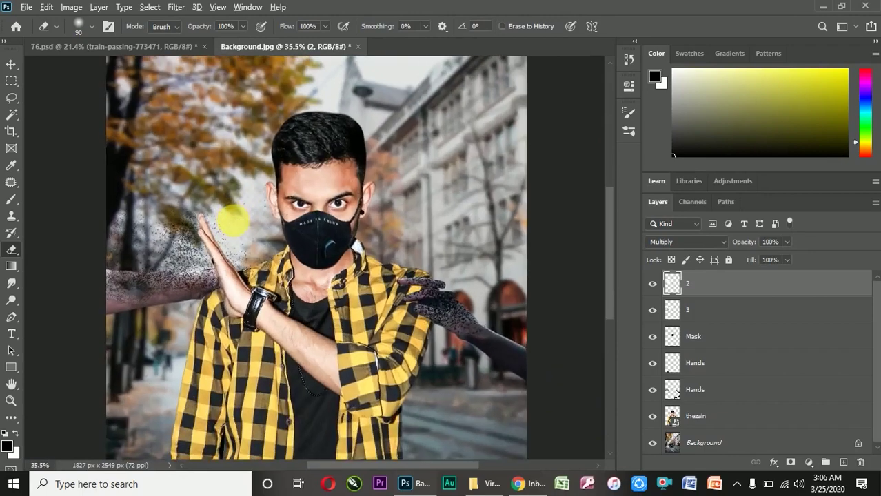
Step: Place smoke image 1 from the Virus Concept folder on the man's chest, set its blending to Multiply, and apply the placement
scroll(241, 234, down, 2)
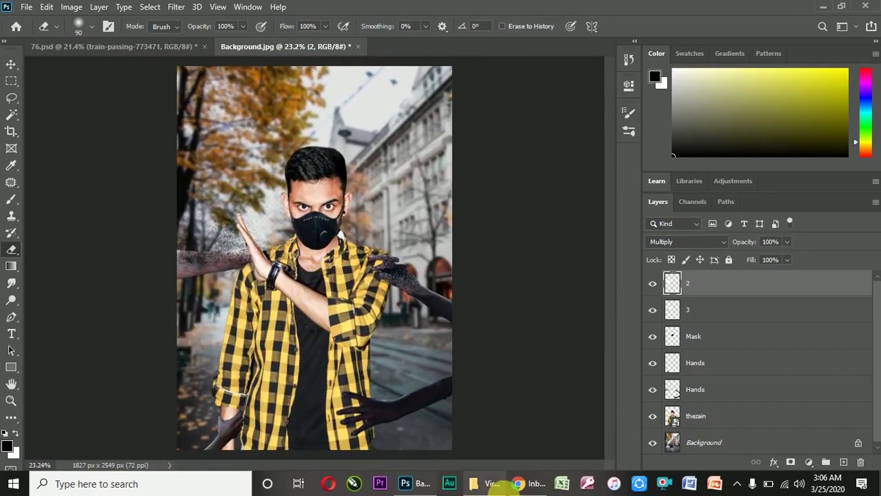
click(491, 484)
drag(173, 163, 397, 318)
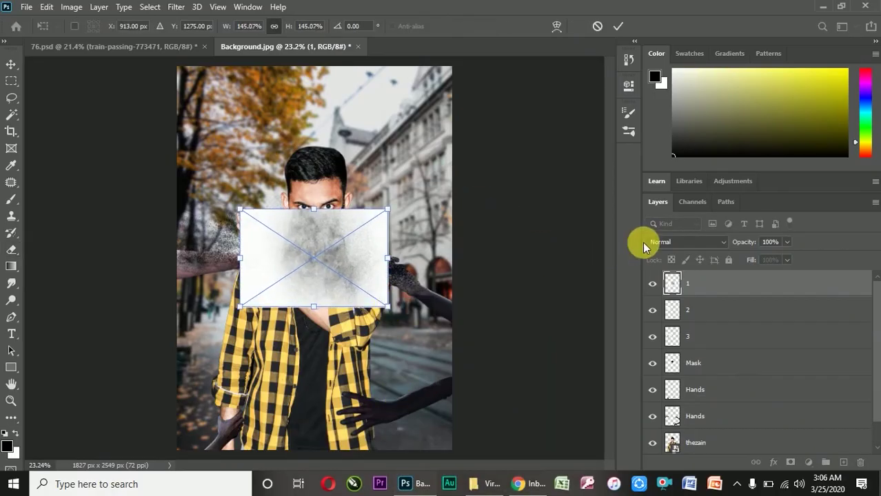
click(661, 241)
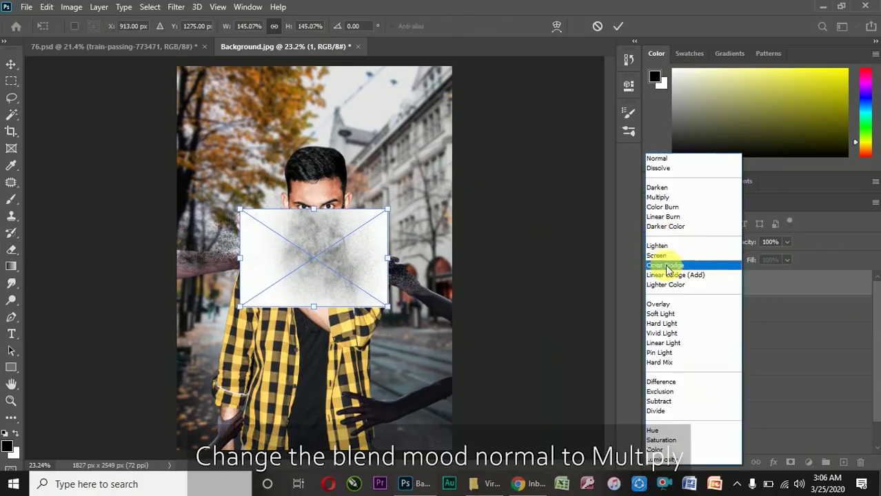
click(657, 197)
click(618, 26)
key(e)
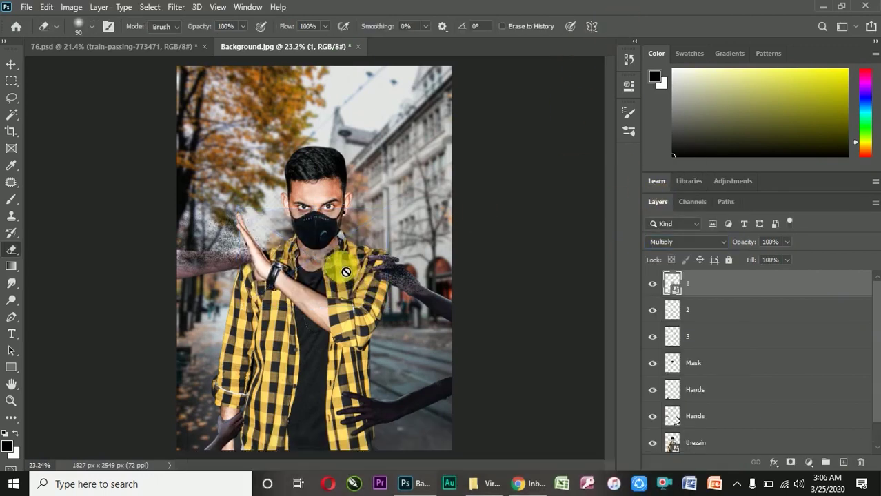
Step: Move layer 1 over the grabbing arm at the man's shoulder, rotate it about 13.11°, resize it to about 143.60%, and apply the transform
click(11, 64)
drag(322, 275, 412, 275)
key(ctrl+t)
drag(496, 322, 472, 272)
scroll(472, 271, up, 3)
drag(513, 197, 486, 208)
drag(445, 266, 456, 288)
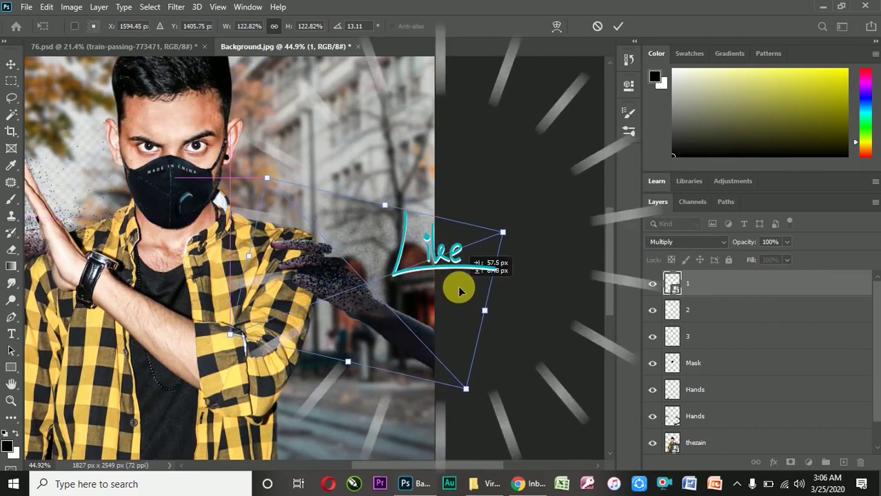
mouse_move(263, 181)
mouse_down()
mouse_move(234, 146)
mouse_move(273, 193)
mouse_move(251, 169)
mouse_up()
mouse_move(426, 320)
mouse_down()
mouse_move(427, 311)
mouse_move(435, 315)
mouse_up()
drag(460, 374, 475, 393)
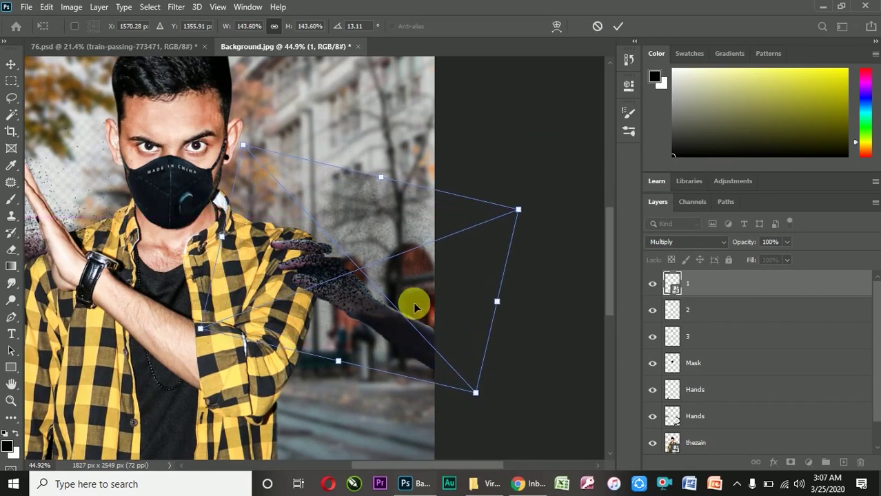
click(618, 29)
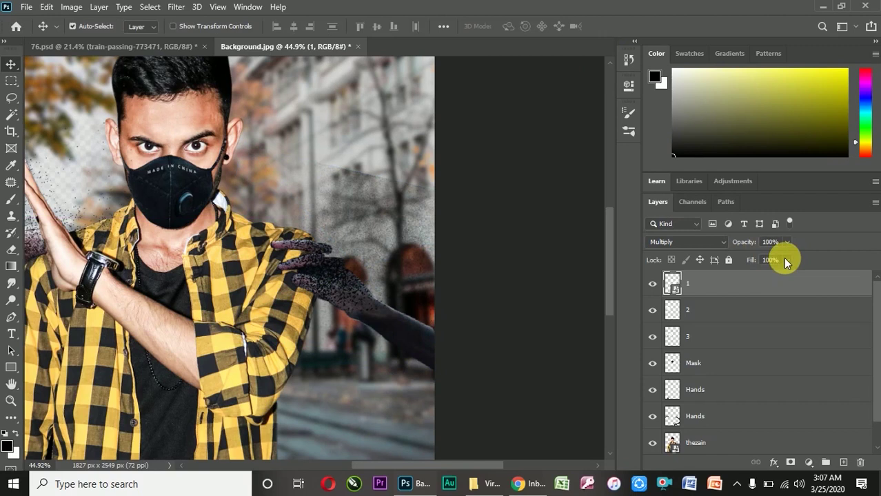
Step: Lower layer 1's fill to 91% and rasterize the layer
click(787, 260)
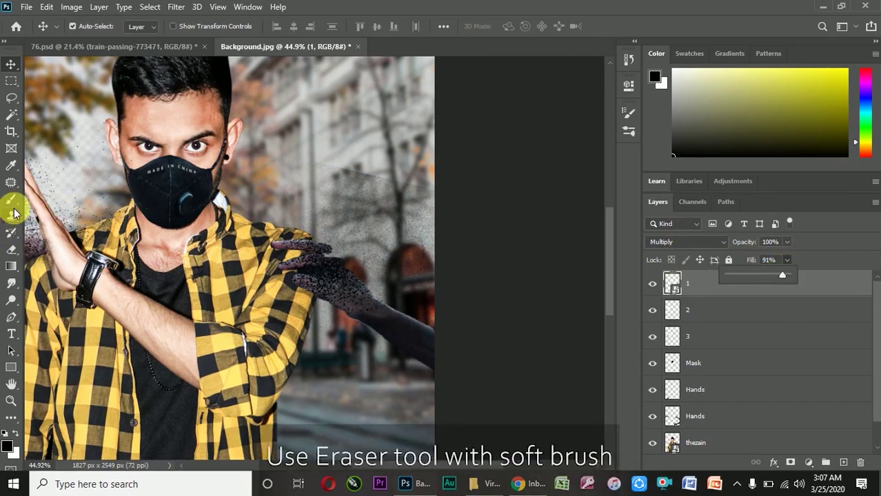
click(11, 249)
click(11, 250)
right_click(699, 288)
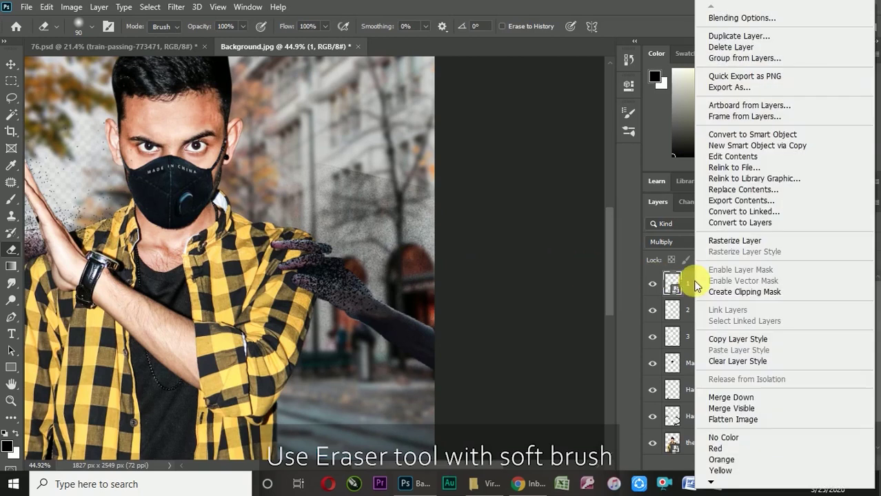
click(734, 241)
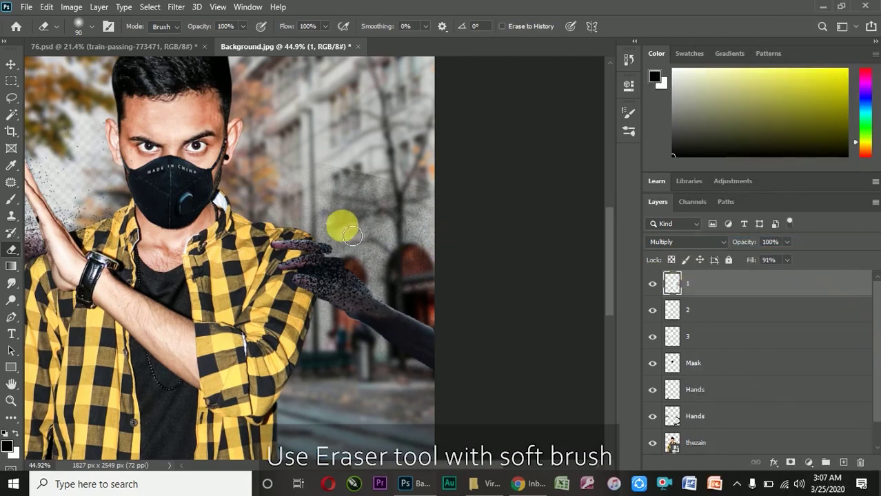
Step: Erase the visible edges of layer 1's smoke around the grabbing arm with the soft eraser at size 400
key(bracketright)
key(bracketright)
key(bracketright)
key(bracketright)
key(bracketright)
key(bracketright)
key(bracketright)
key(bracketright)
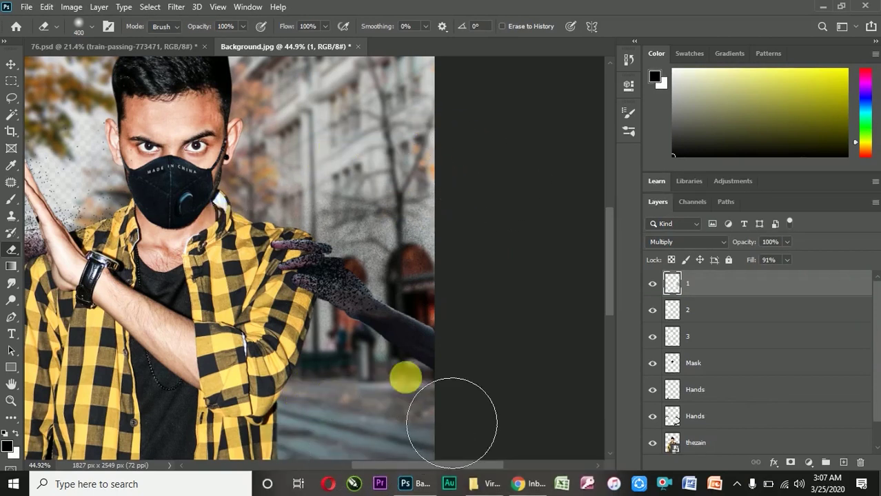
scroll(185, 196, down, 2)
scroll(184, 196, up, 1)
scroll(185, 196, down, 2)
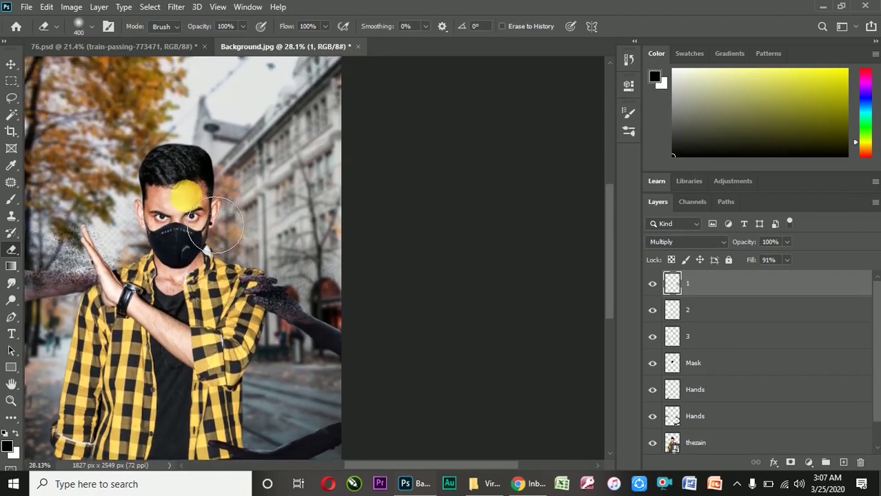
scroll(184, 196, down, 2)
scroll(374, 216, up, 3)
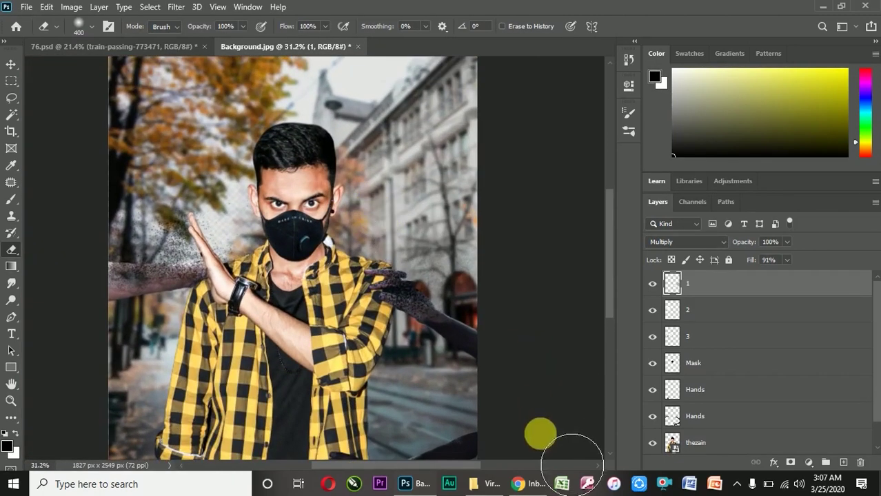
Step: Place particle image 3 from the Virus Concept folder over the man's chest, enlarge it, and apply the placement
click(484, 484)
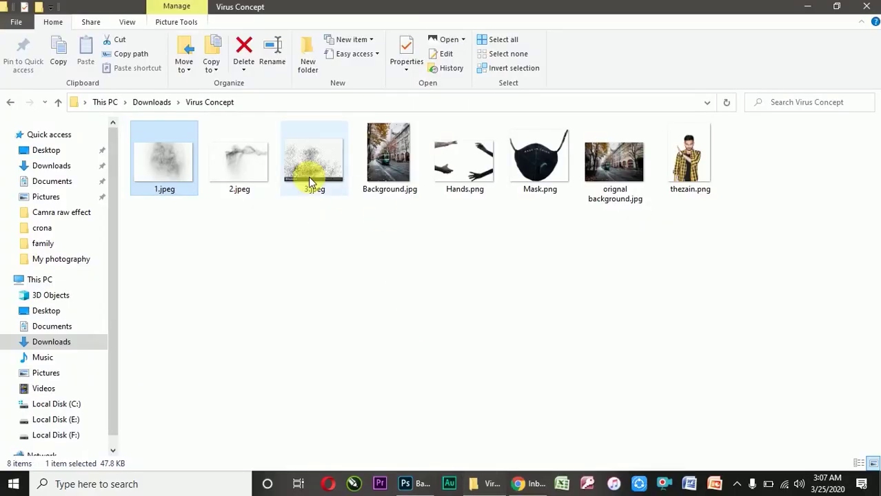
drag(308, 171, 282, 384)
drag(328, 266, 351, 284)
drag(388, 232, 429, 204)
click(618, 26)
Step: Rasterize the placed particle layer and delete the dark watermark strip along its lower edge using a rectangular selection
click(14, 84)
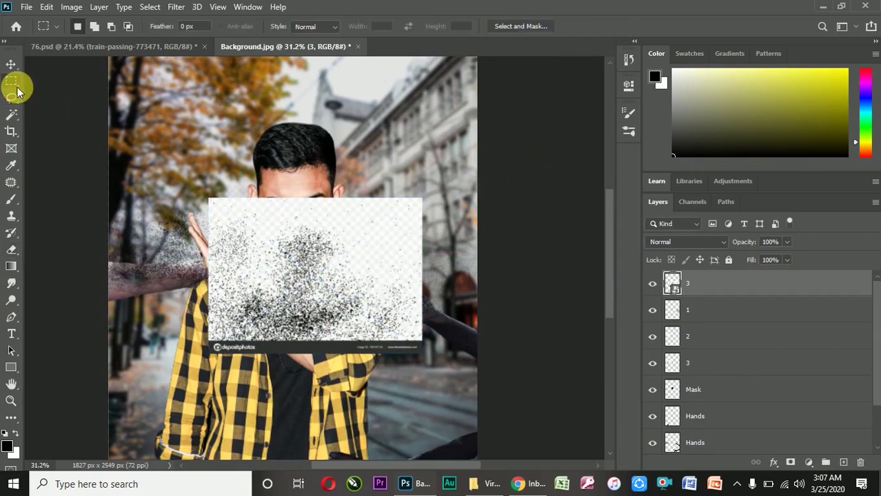
drag(209, 343, 430, 370)
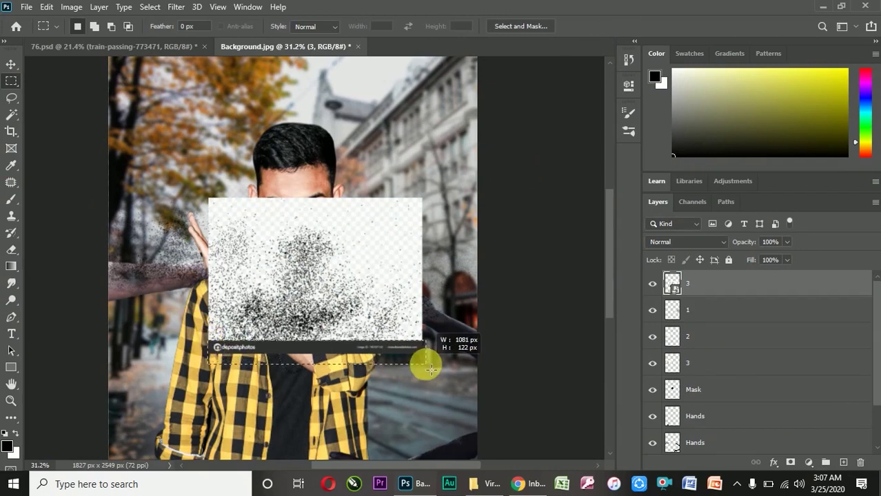
key(Delete)
click(423, 187)
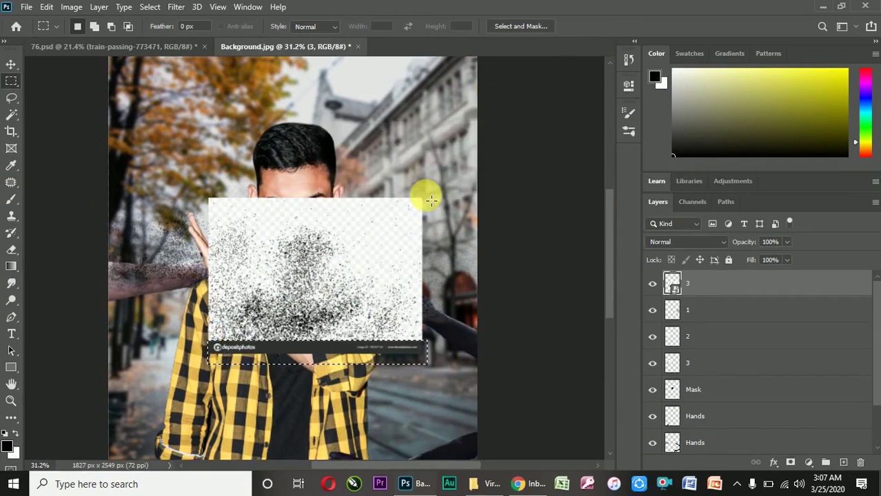
key(Delete)
click(421, 188)
right_click(691, 288)
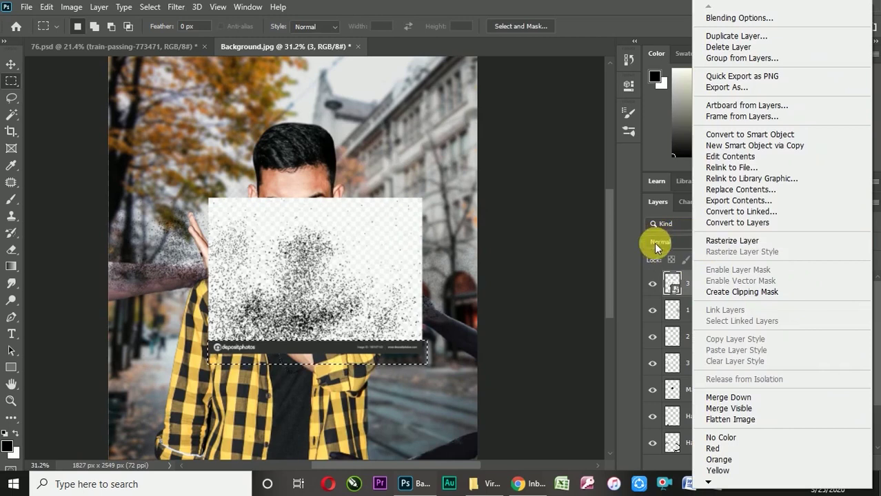
click(753, 241)
key(Delete)
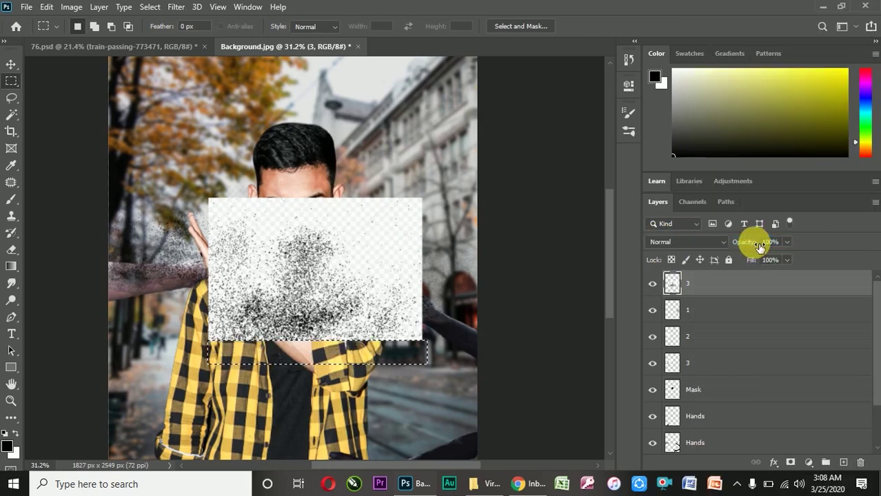
Step: Set the particle layer to Multiply, rotate it about 15.19°, and fit it over the grabbing hand at the man's shoulder
scroll(369, 270, up, 1)
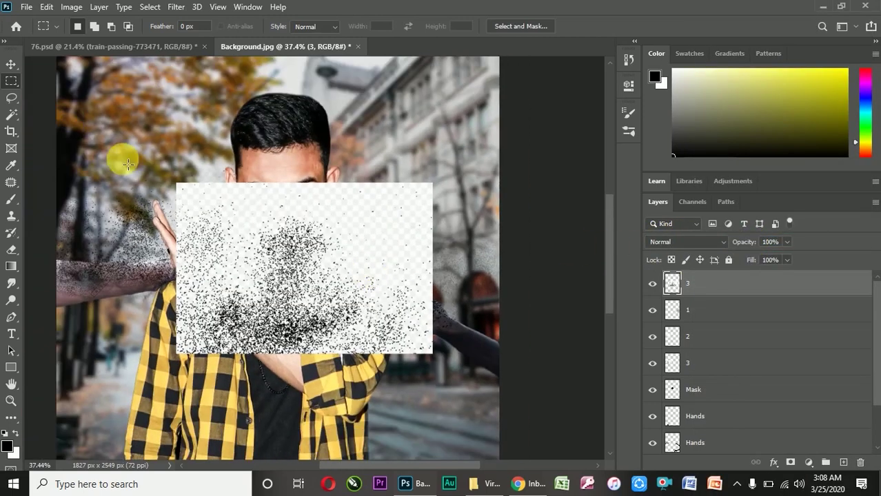
click(12, 65)
click(663, 243)
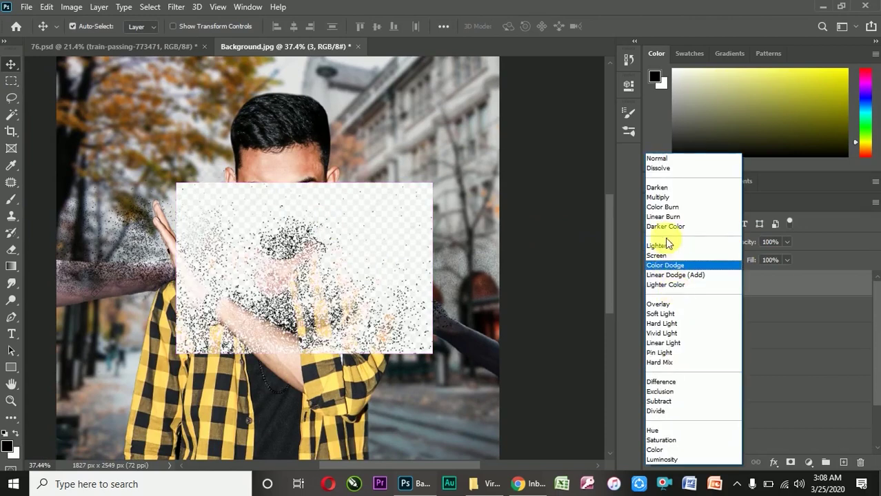
click(663, 197)
key(ctrl+t)
drag(406, 335, 464, 298)
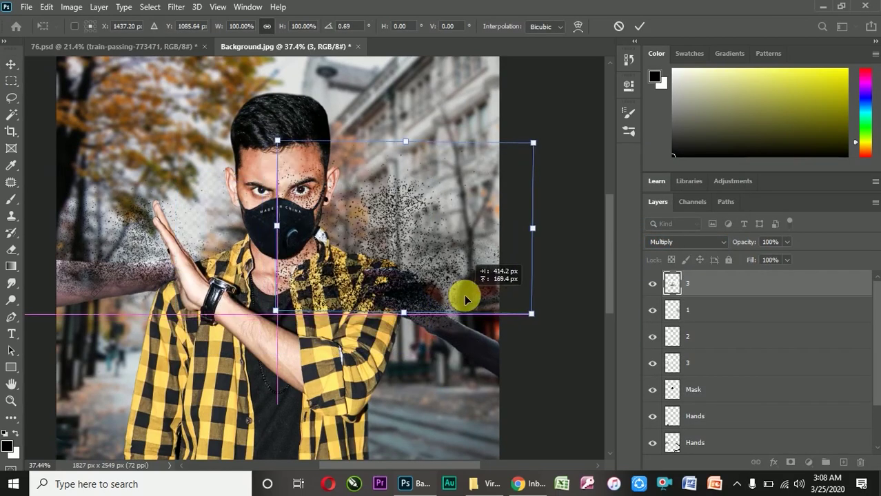
drag(539, 318, 524, 372)
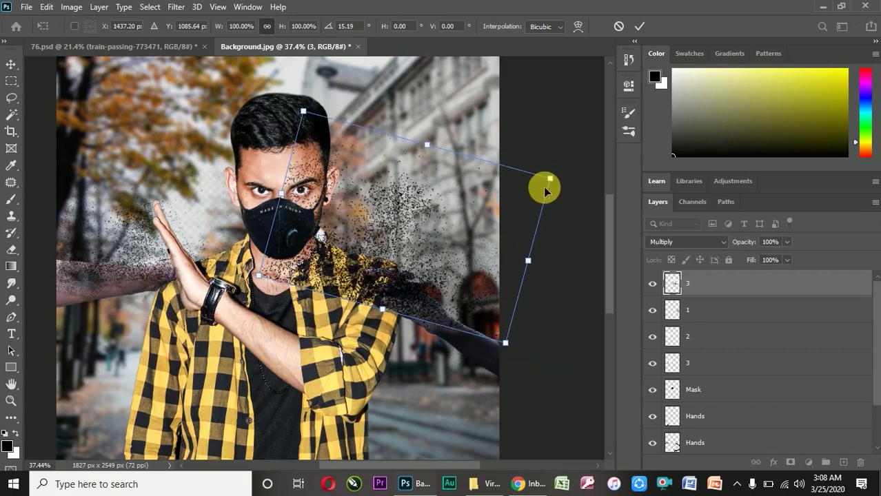
drag(550, 181, 512, 193)
drag(449, 241, 446, 248)
drag(508, 204, 526, 201)
click(640, 26)
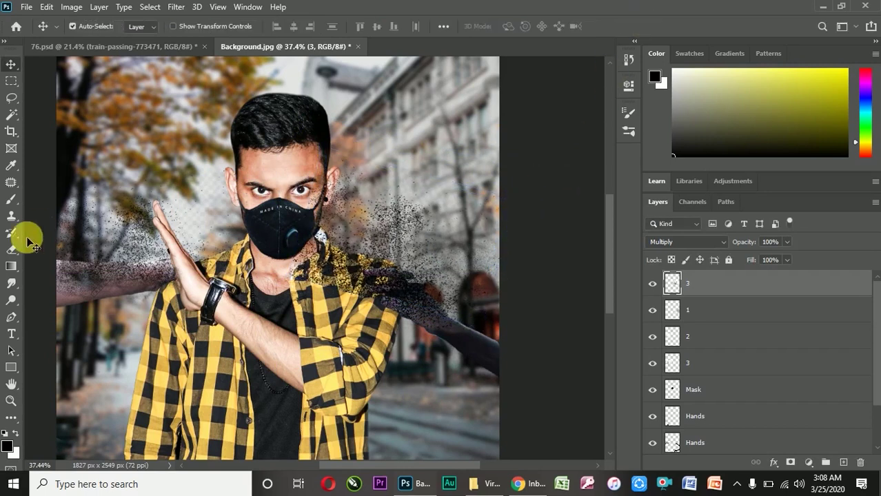
Step: Lower the particle layer's fill to 78% and erase its particles from the man's face and shirt with the soft eraser at size 400
click(11, 251)
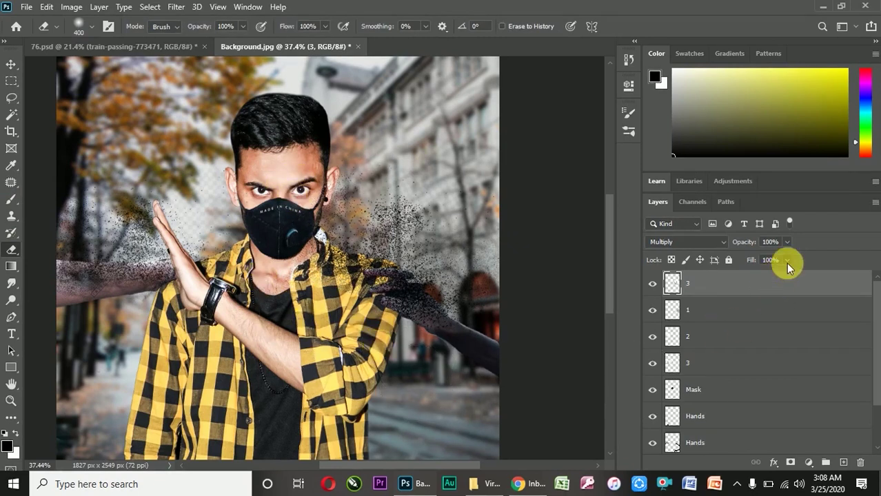
scroll(461, 277, up, 3)
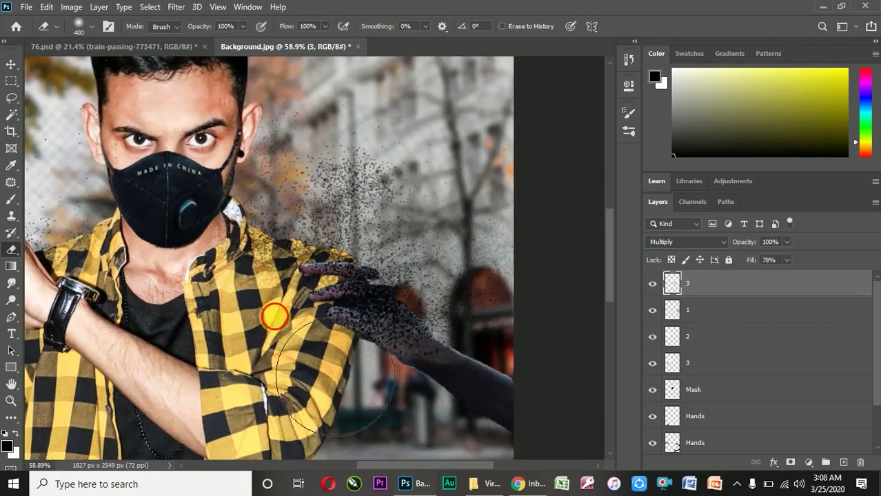
scroll(248, 338, down, 1)
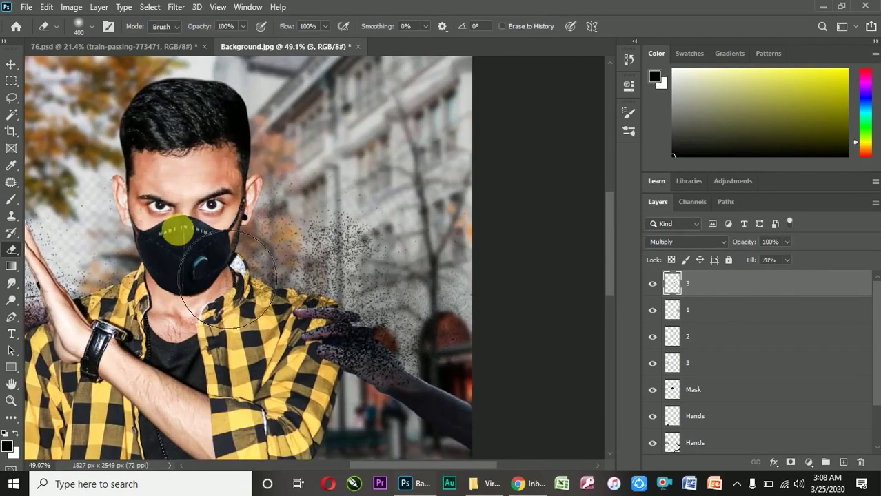
scroll(509, 242, down, 3)
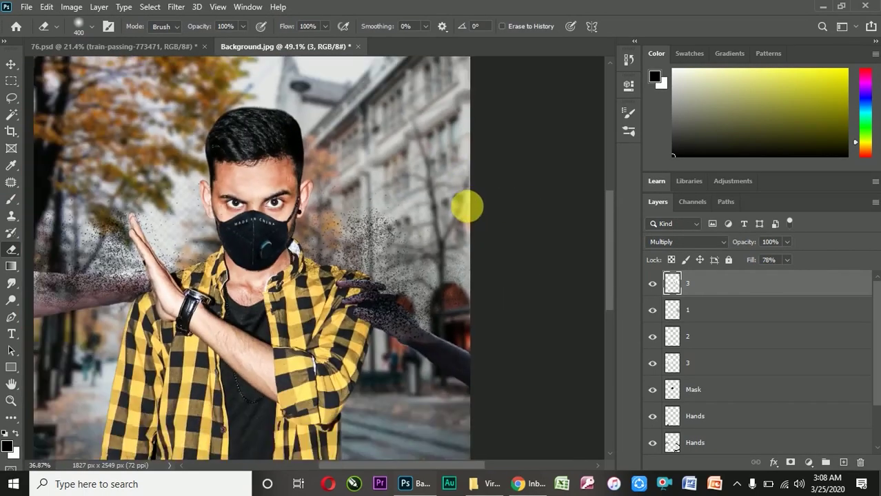
Step: Place a second copy of particle image 3 over the man's chest at 100% scale
click(482, 484)
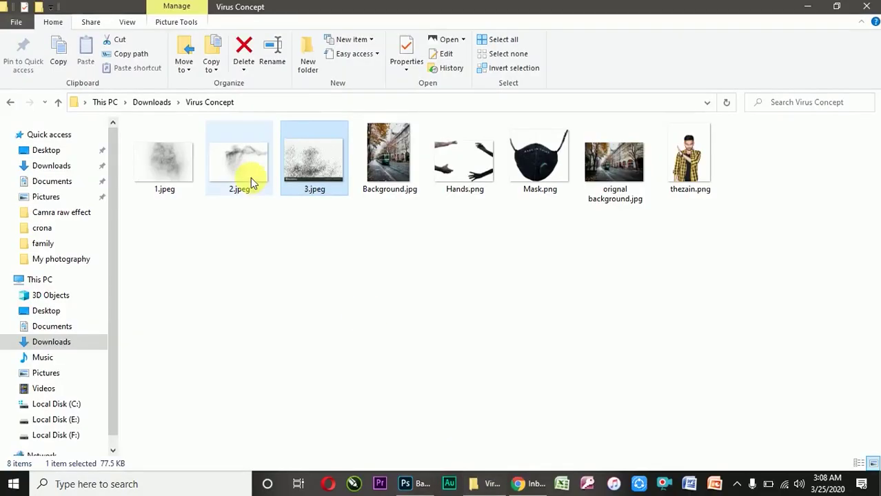
drag(328, 262, 353, 257)
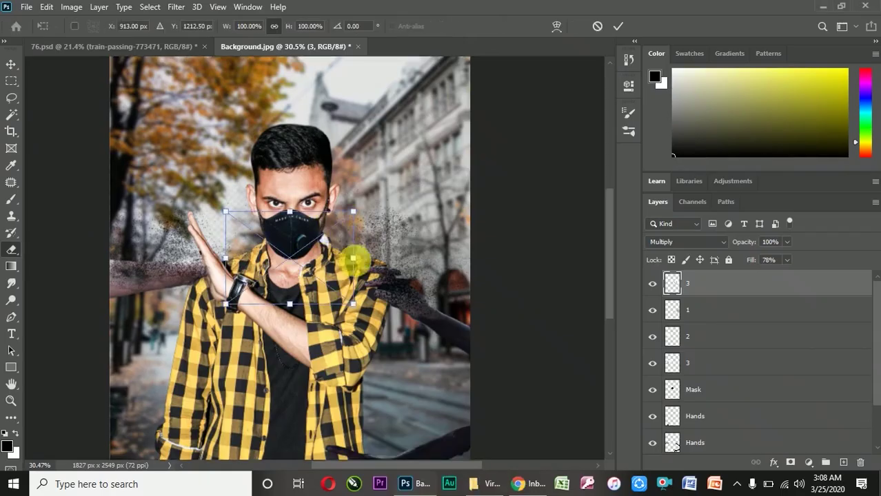
click(612, 27)
Step: Rasterize the second particle copy, then select and delete its watermark strip
click(12, 82)
right_click(683, 286)
click(725, 240)
drag(229, 301, 378, 309)
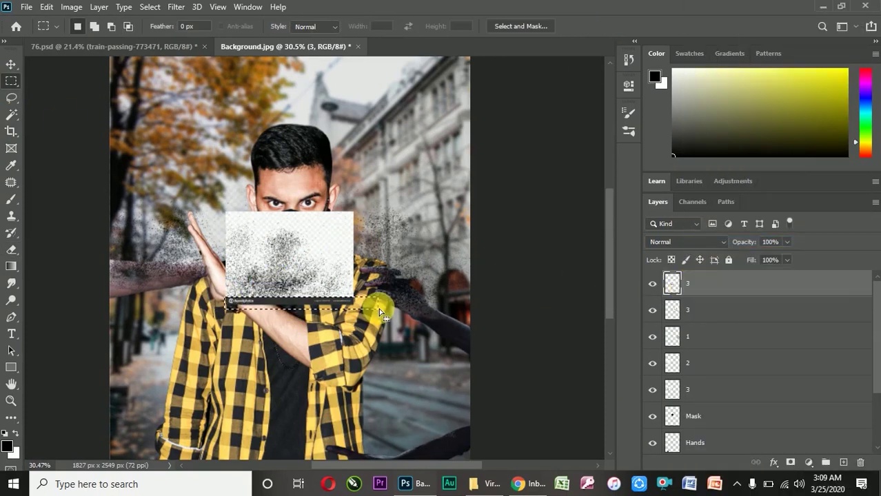
key(Delete)
Step: Set the second particle copy's blending to Multiply
scroll(331, 256, up, 3)
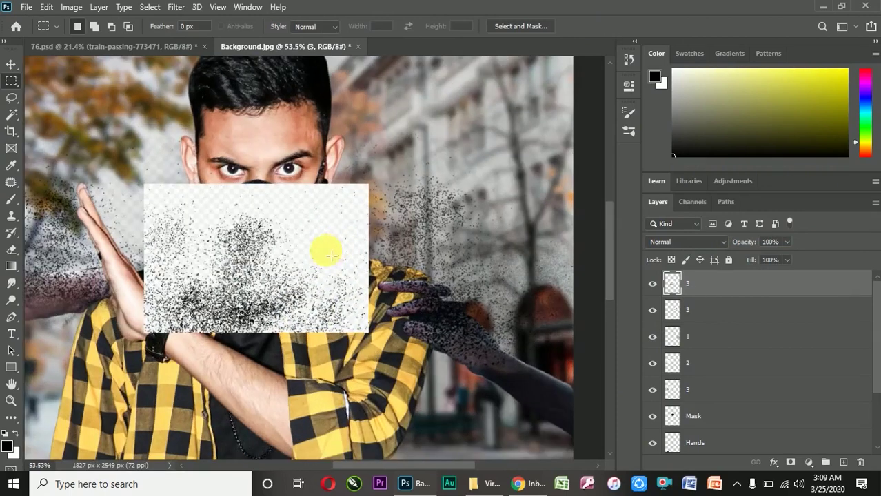
click(658, 243)
click(667, 219)
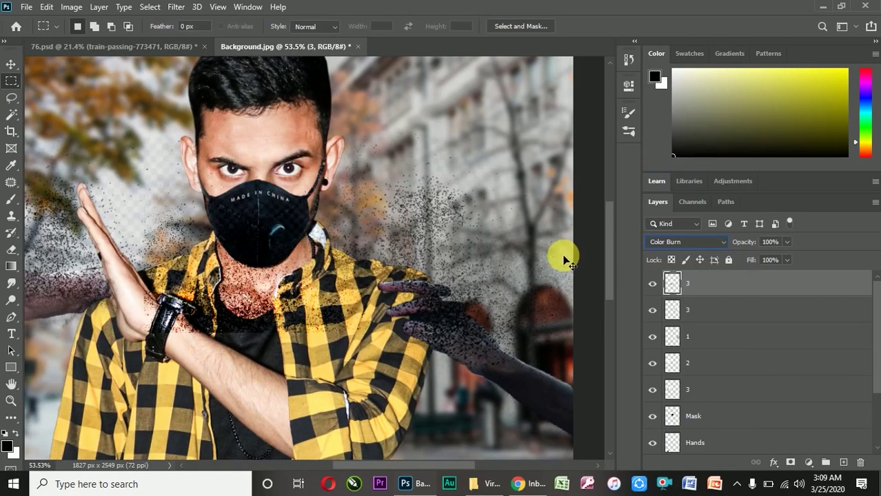
click(701, 243)
click(665, 210)
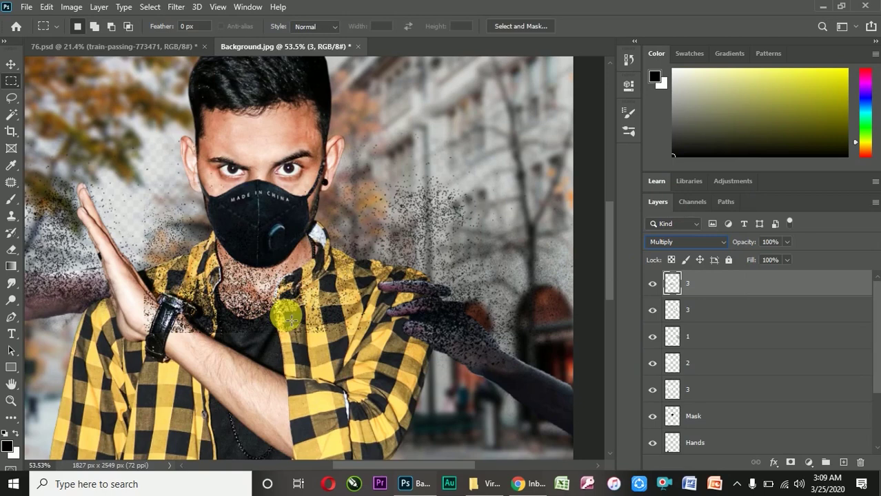
Step: Scale the second particle copy to about 135%, rotate it about 41°, and place it from the man's hair across the buildings behind him
key(ctrl+t)
drag(368, 333, 371, 432)
scroll(230, 331, down, 2)
drag(283, 241, 379, 124)
drag(419, 289, 380, 319)
drag(310, 199, 307, 212)
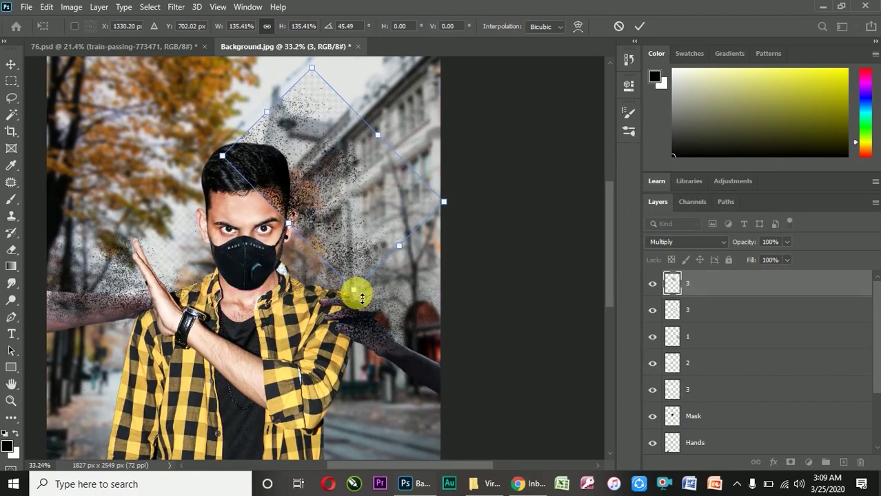
drag(358, 297, 375, 308)
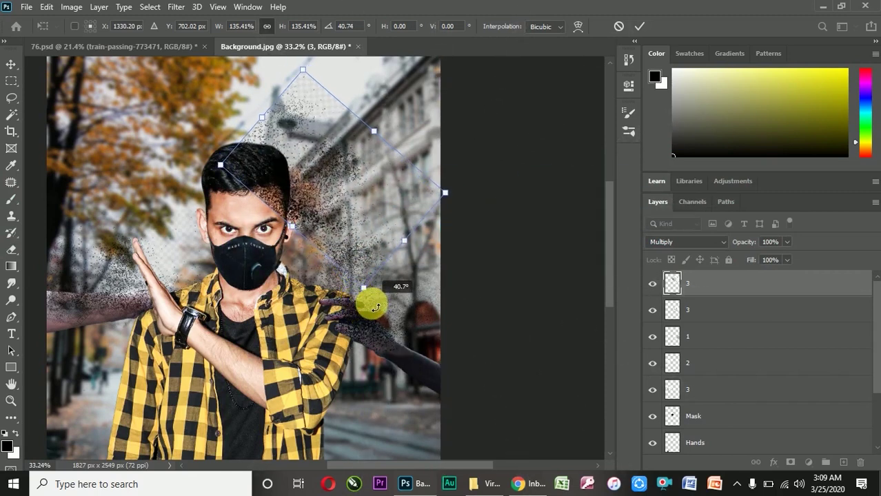
click(635, 29)
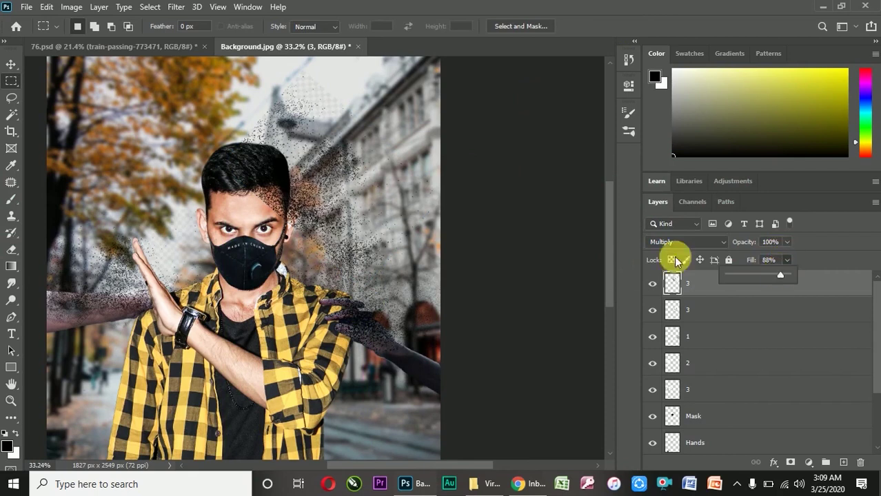
Step: Lower the second particle copy's fill to 88% and erase its particles from the man's hair and forehead with a smaller soft eraser
click(11, 249)
scroll(314, 117, up, 2)
scroll(291, 148, down, 2)
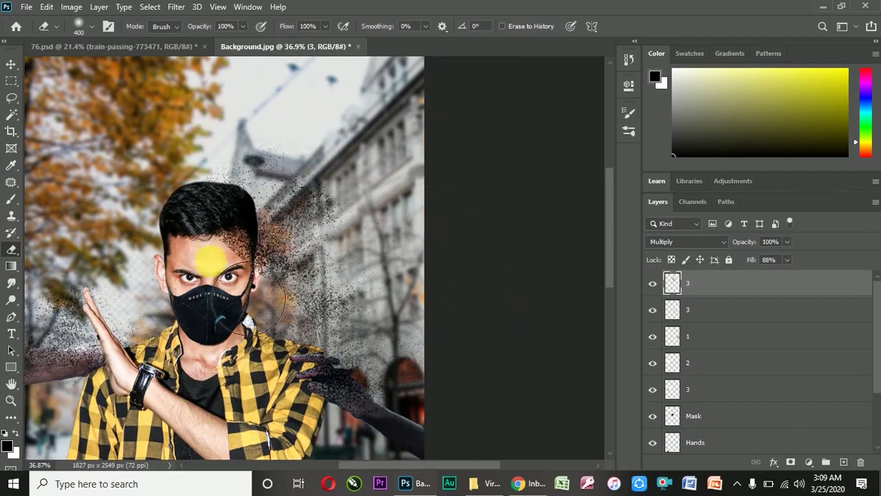
scroll(210, 260, up, 3)
key(bracketleft)
key(bracketleft)
key(bracketleft)
key(bracketleft)
key(bracketleft)
key(bracketleft)
key(bracketleft)
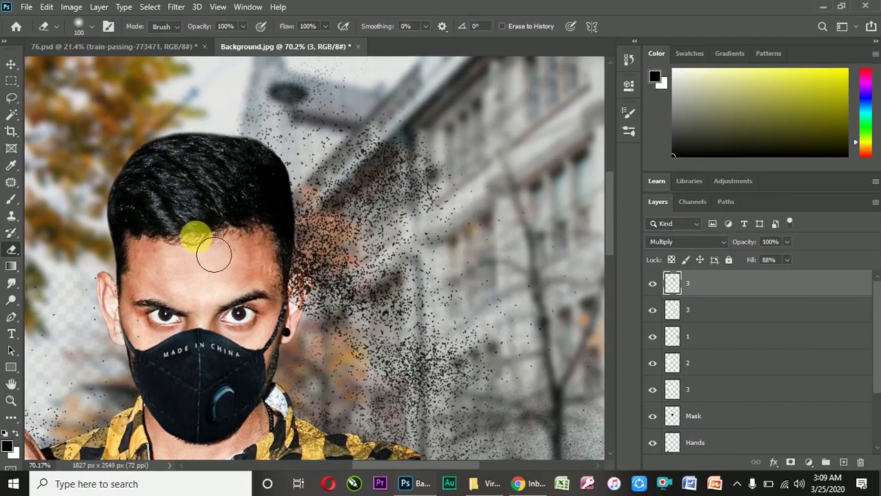
scroll(214, 255, down, 3)
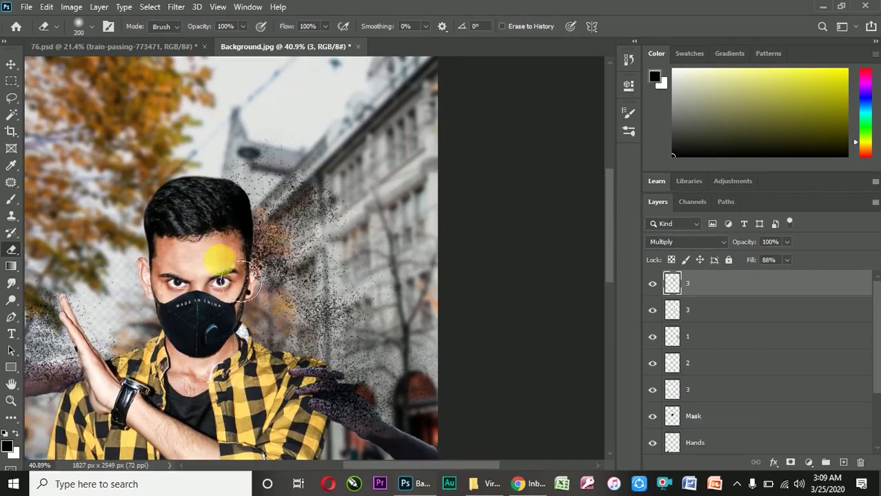
Step: Erase the particles over the man's ear with the eraser at size 60 and lower the layer's fill to 79%
scroll(229, 283, up, 4)
key(bracketleft)
key(bracketleft)
key(bracketleft)
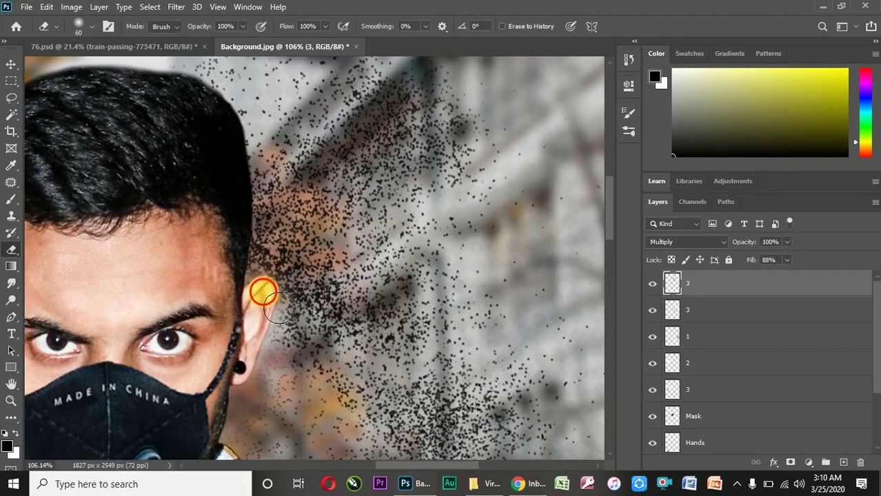
scroll(260, 318, down, 5)
scroll(256, 330, up, 2)
scroll(326, 228, down, 4)
scroll(313, 241, up, 2)
scroll(461, 212, down, 2)
scroll(419, 173, up, 3)
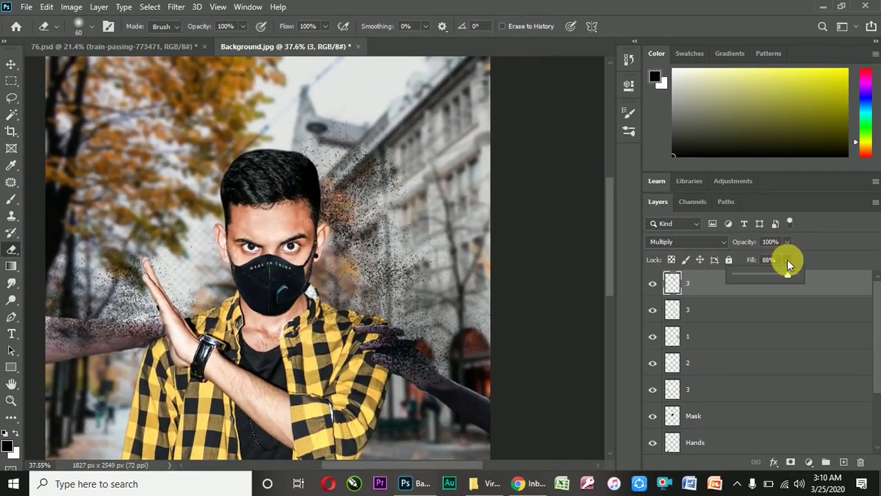
scroll(379, 285, down, 1)
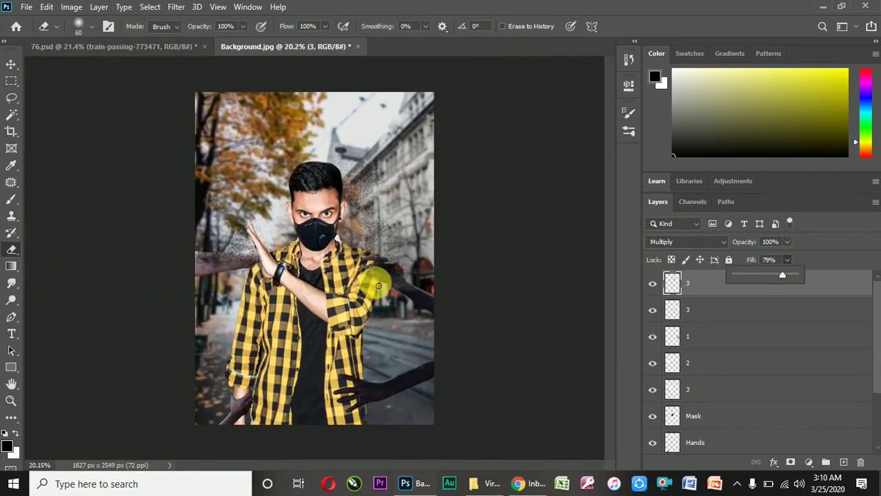
Step: Place 1.jpeg over the hand gripping the man's lowered wrist at 100% scale, rotated about -15.5°
click(492, 484)
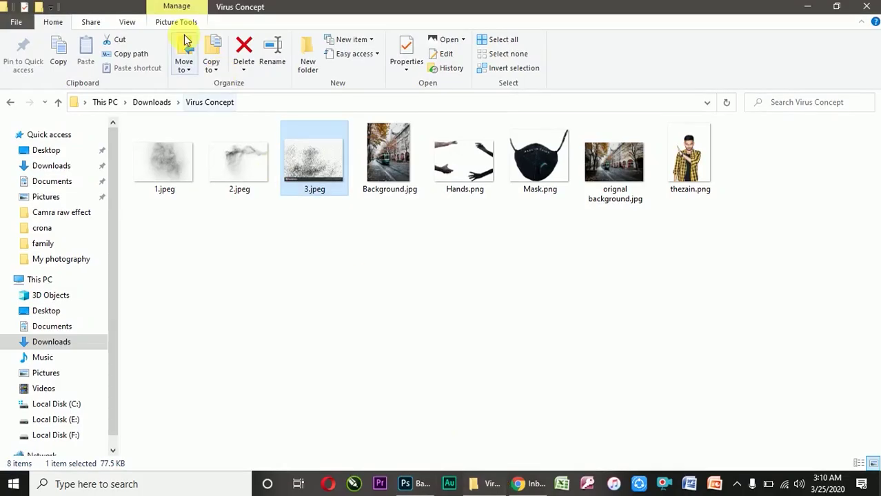
drag(162, 172, 267, 397)
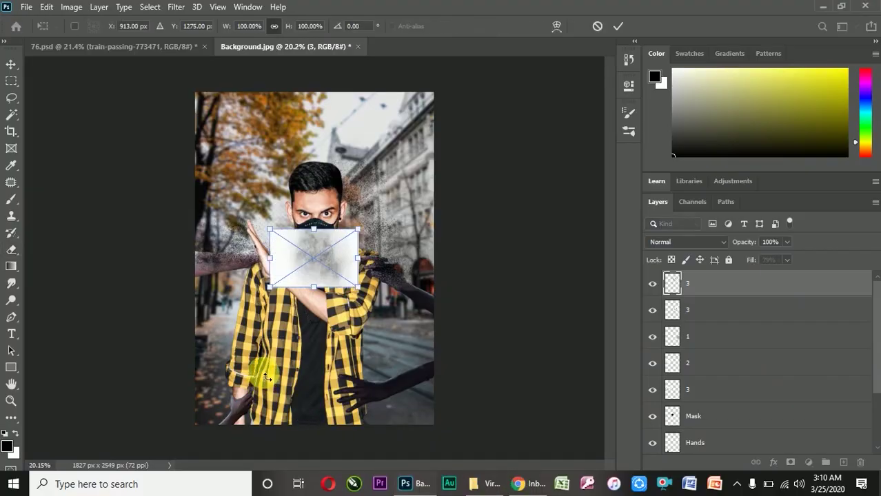
scroll(338, 265, up, 2)
drag(315, 282, 234, 423)
drag(290, 445, 310, 434)
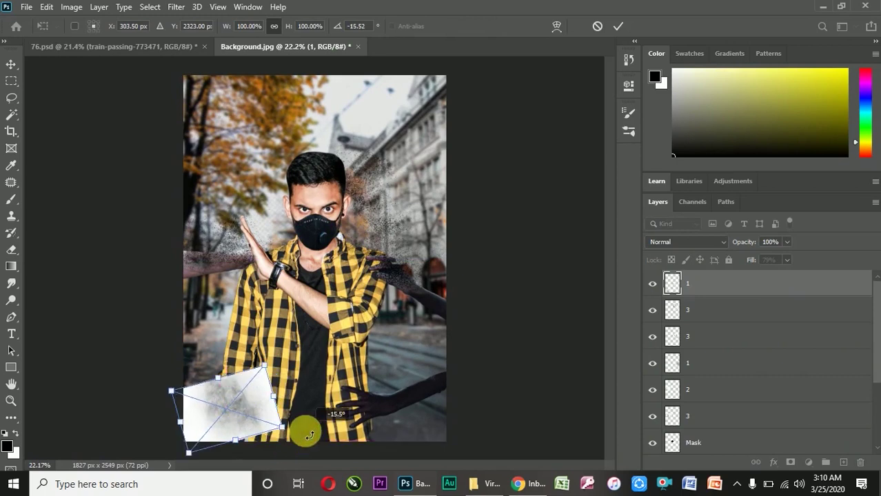
Step: Set the placed image's blending to Multiply and readjust its rotation over the gripped wrist
click(699, 243)
click(670, 195)
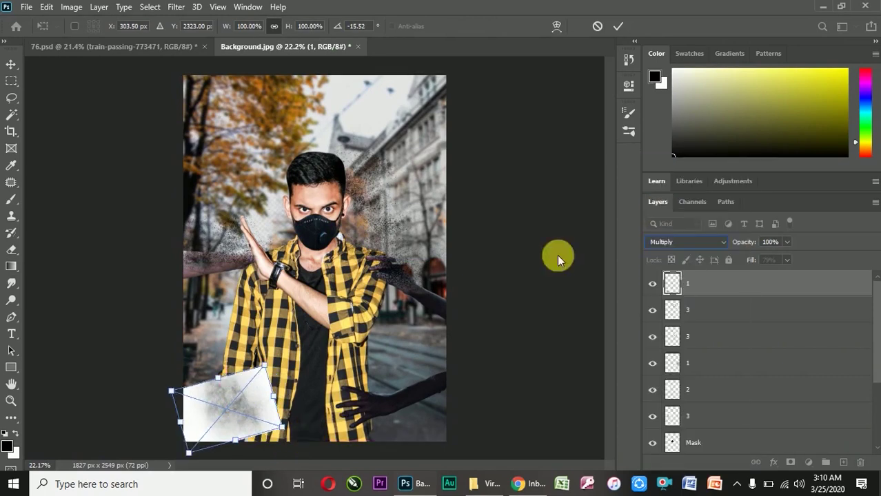
scroll(262, 406, up, 3)
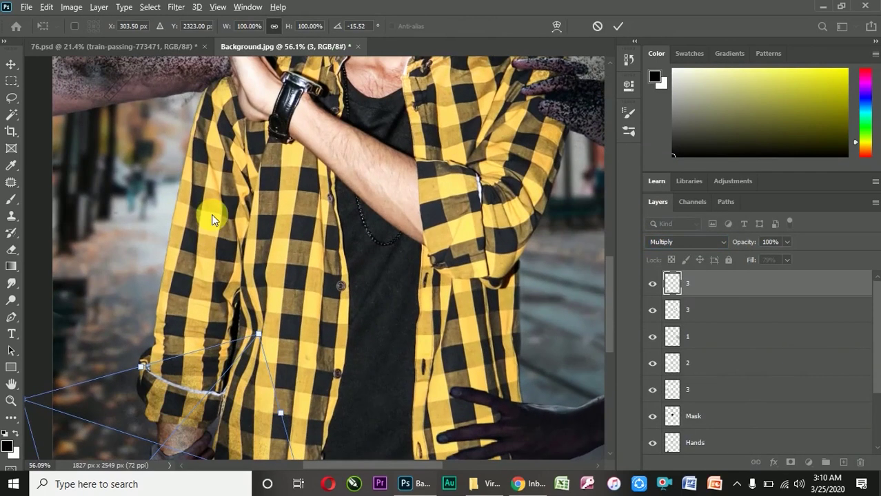
scroll(210, 227, down, 3)
scroll(176, 257, up, 1)
scroll(176, 257, down, 2)
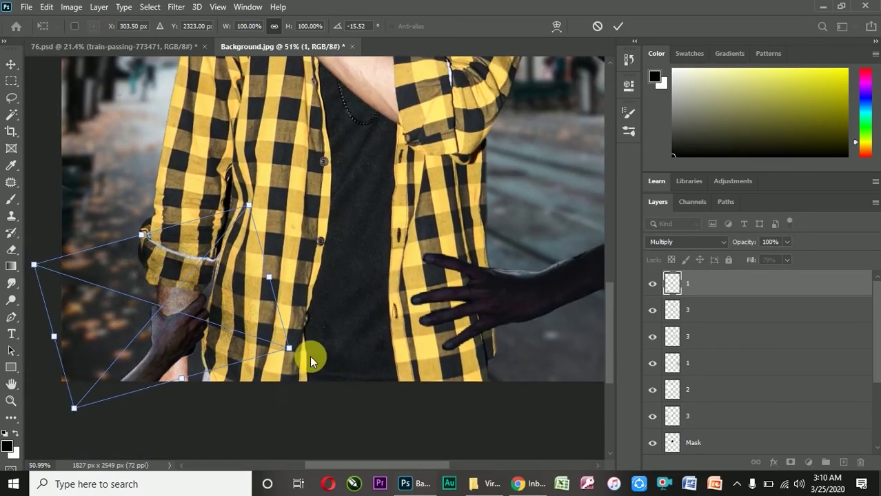
drag(314, 354, 273, 309)
click(620, 27)
Step: Rasterize the new smoke particle layer and clean its particles off the checked shirt with the soft eraser at size 60
key(e)
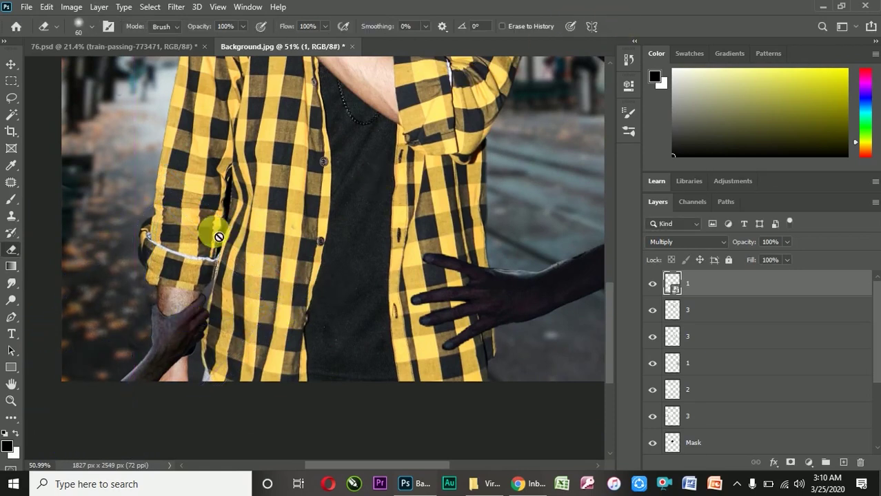
click(197, 339)
click(406, 197)
scroll(291, 331, down, 3)
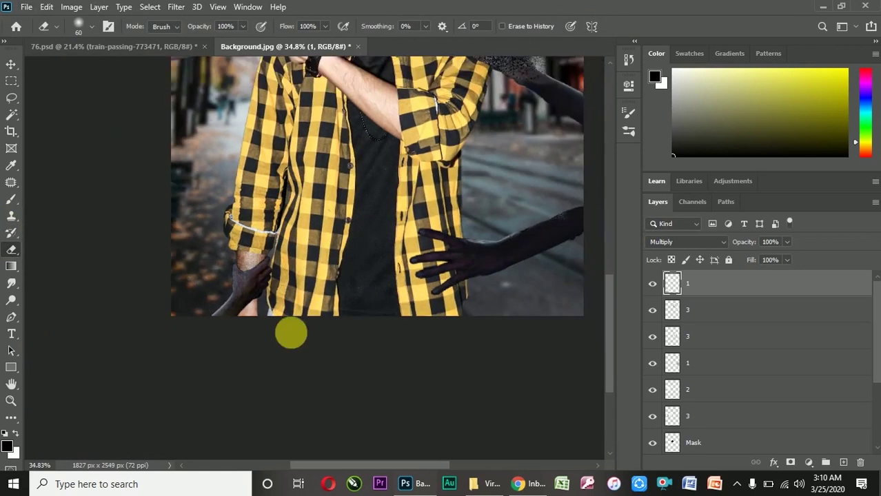
scroll(289, 291, up, 5)
scroll(319, 216, down, 1)
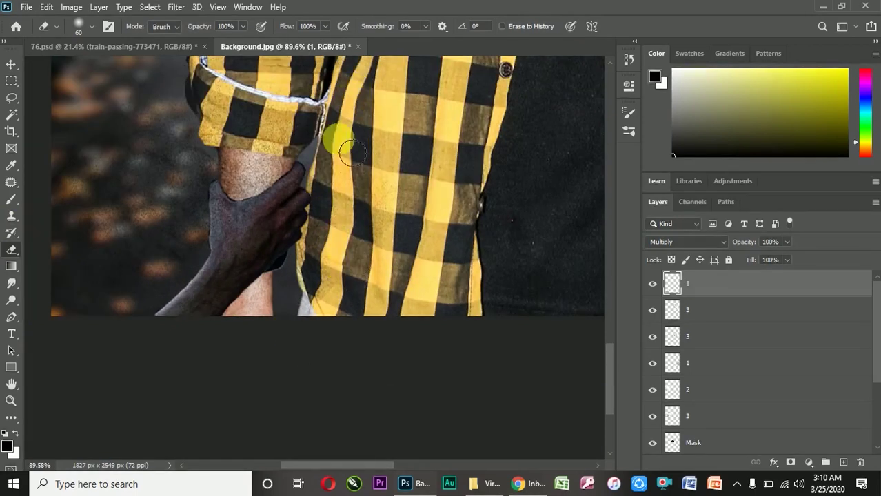
scroll(266, 252, down, 2)
scroll(212, 138, up, 2)
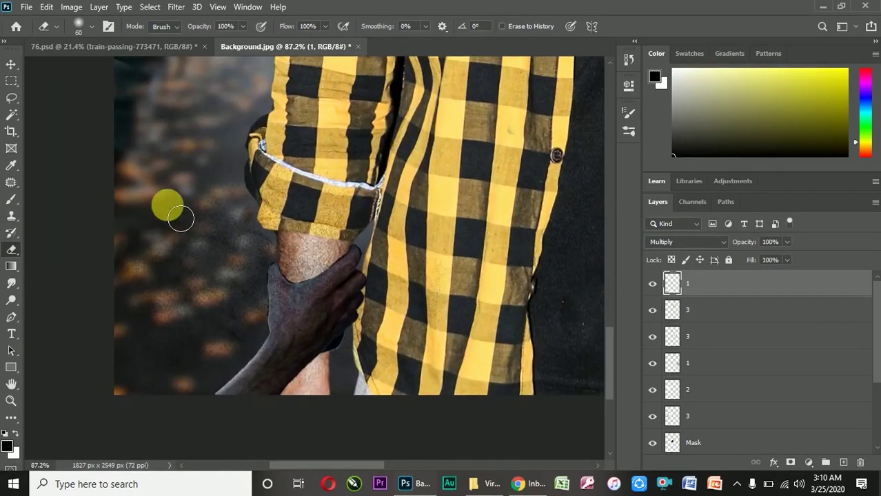
Step: Enlarge the eraser to size 175 and soften the particle layer's edge over the ground beside the gripping hand
key(bracketright)
key(bracketright)
key(bracketright)
key(bracketright)
key(bracketright)
key(bracketright)
key(bracketright)
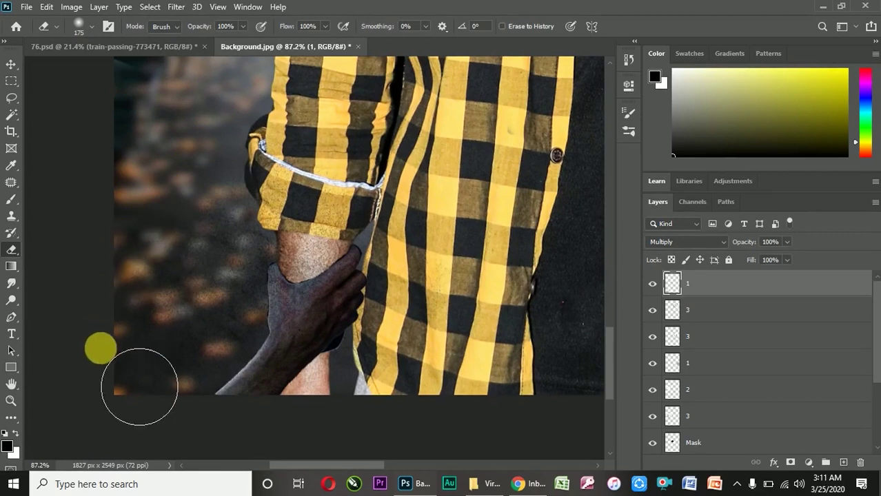
scroll(160, 289, down, 3)
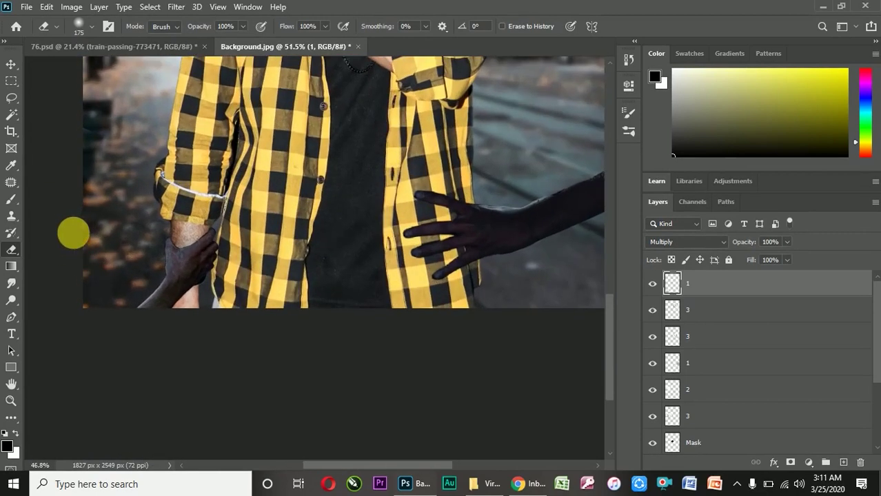
scroll(88, 314, down, 4)
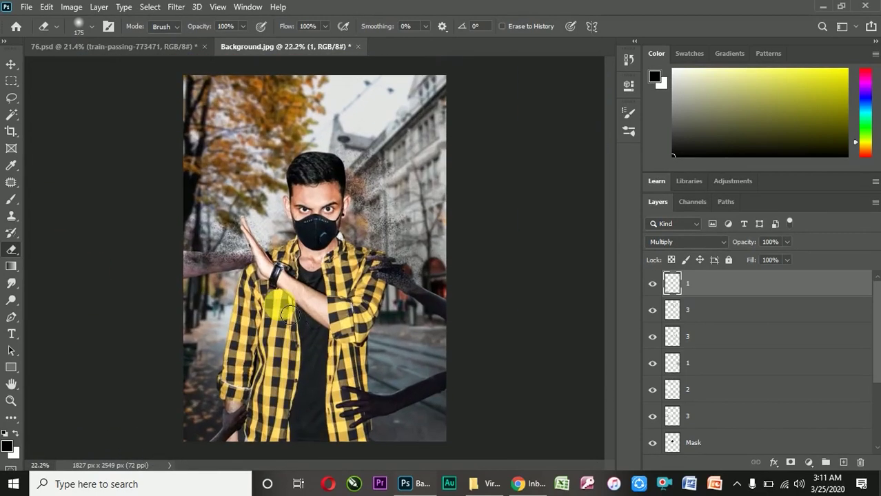
Step: Place another copy of 1.jpeg over the lower reaching arm, set to Multiply and scaled to about 149%
click(523, 481)
drag(164, 157, 412, 363)
click(679, 241)
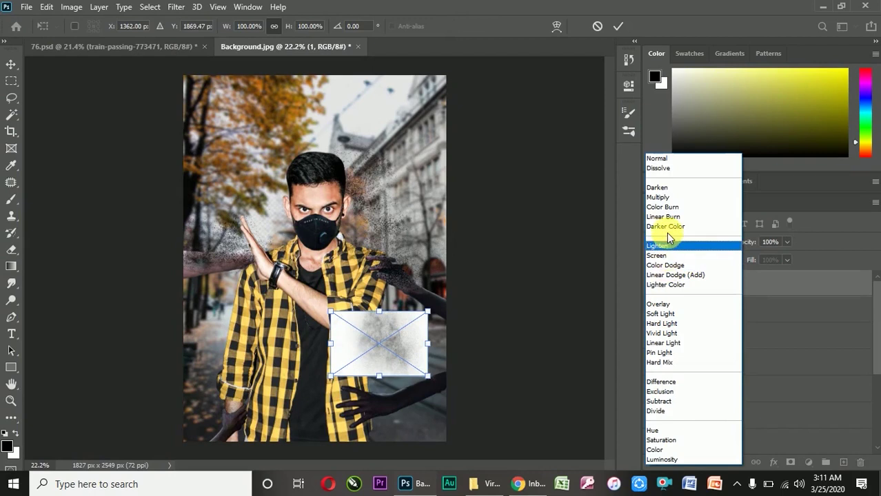
click(672, 193)
drag(430, 376, 455, 390)
drag(421, 368, 439, 380)
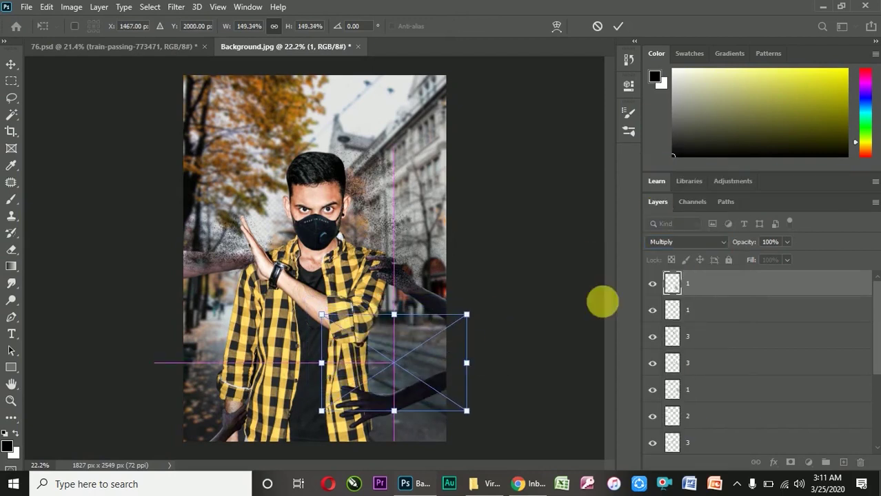
Step: Rasterize the new copy and erase its particles from the shirt and the lower reaching hand with the eraser at size 175
click(618, 27)
key(e)
right_click(761, 289)
click(646, 239)
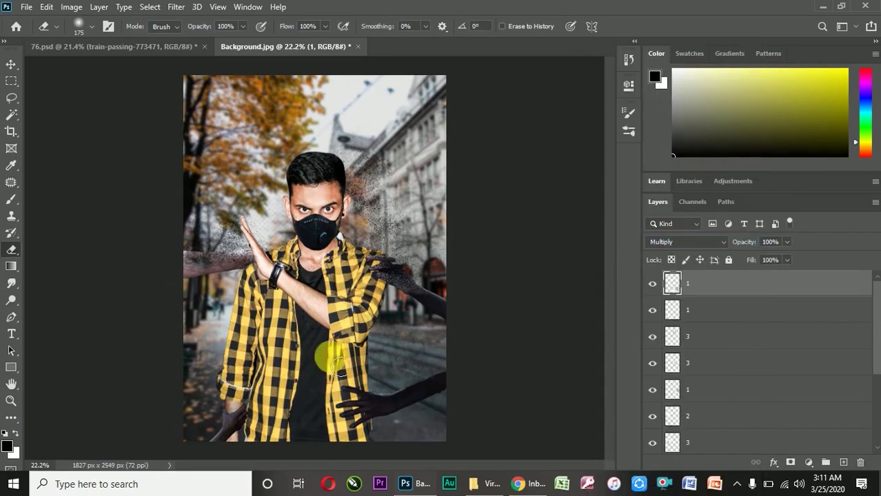
alt+scroll(378, 339, up, 5)
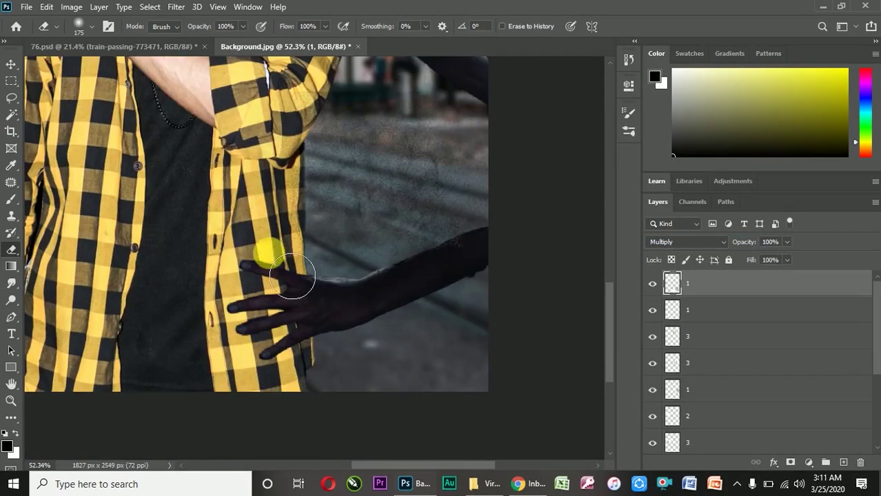
alt+scroll(260, 219, down, 2)
alt+scroll(260, 219, up, 2)
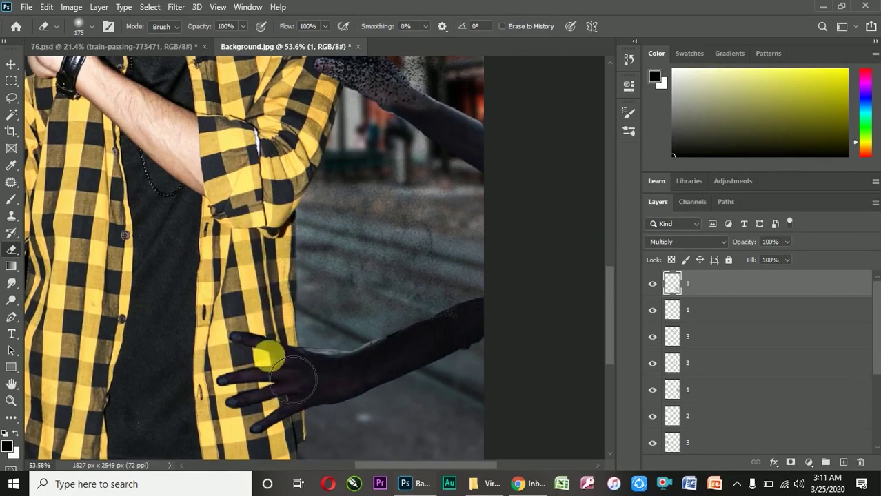
alt+scroll(262, 286, down, 3)
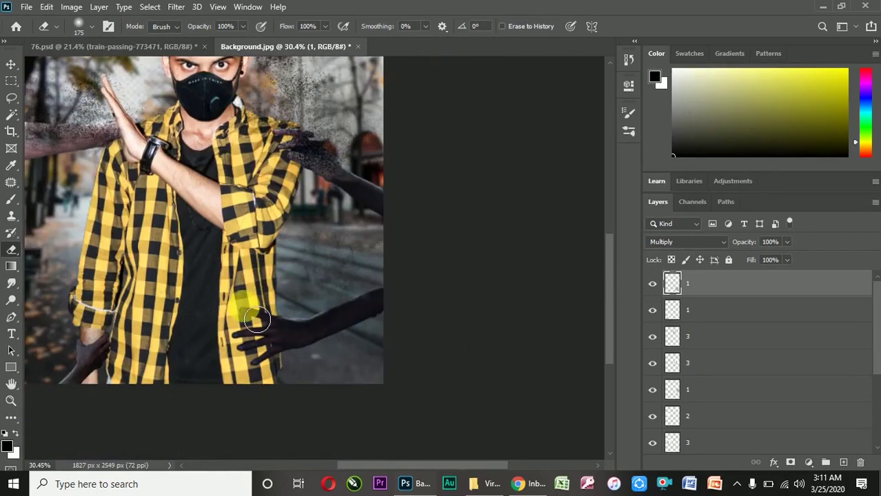
alt+scroll(272, 225, up, 1)
alt+scroll(269, 221, up, 2)
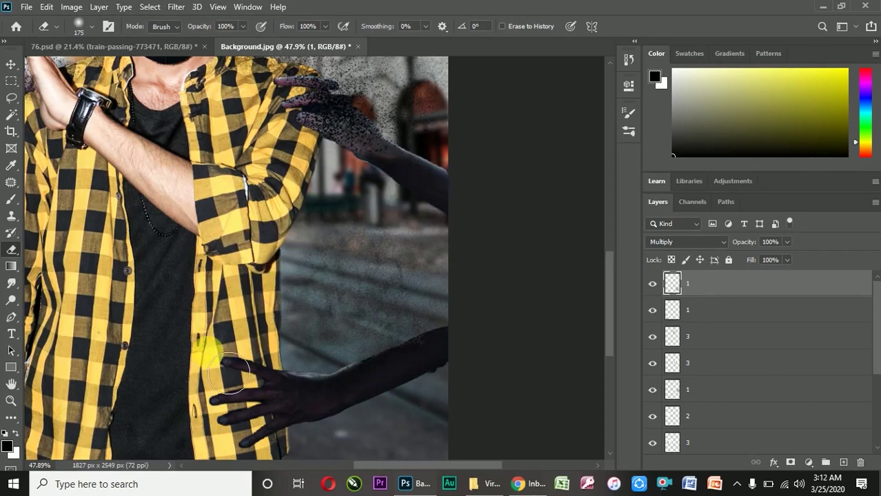
scroll(295, 249, down, 3)
scroll(295, 245, up, 4)
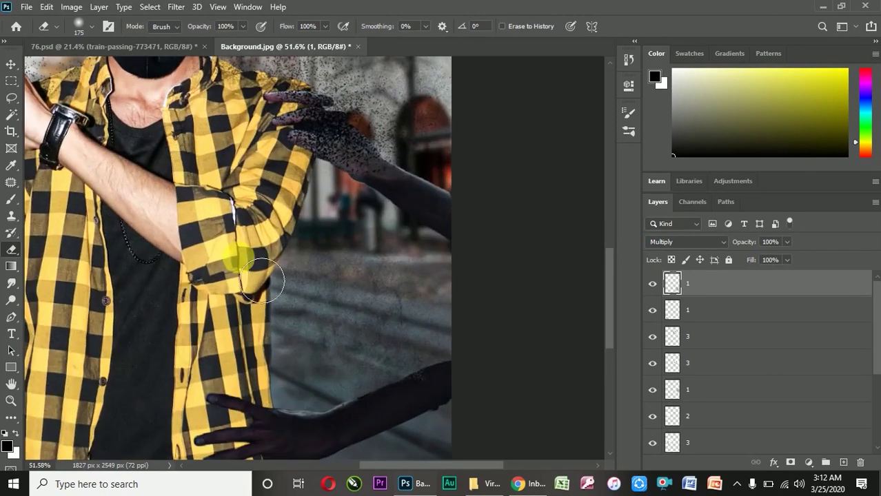
Step: Lower the new copy's fill to 90% and soften its particles beside the shirt with the eraser at size 400
mouse_move(775, 273)
mouse_down()
mouse_move(767, 274)
mouse_move(787, 274)
mouse_up()
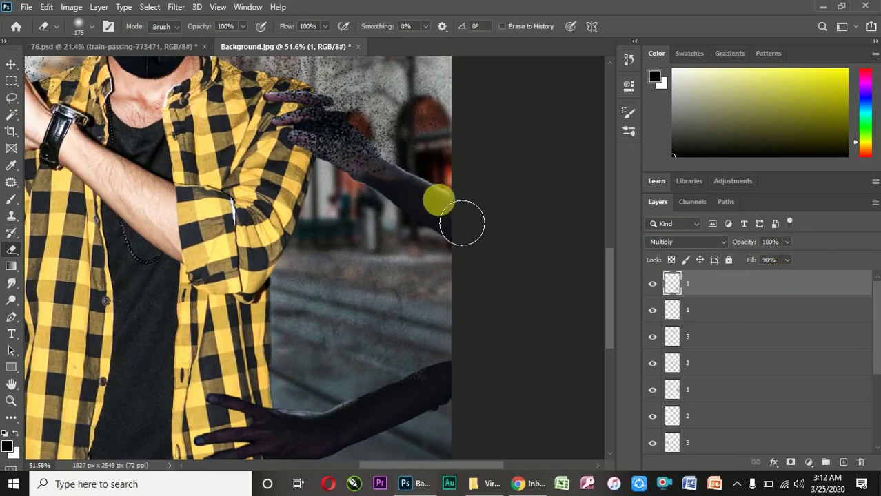
scroll(306, 259, down, 1)
key(bracketright)
key(bracketright)
key(bracketright)
key(bracketright)
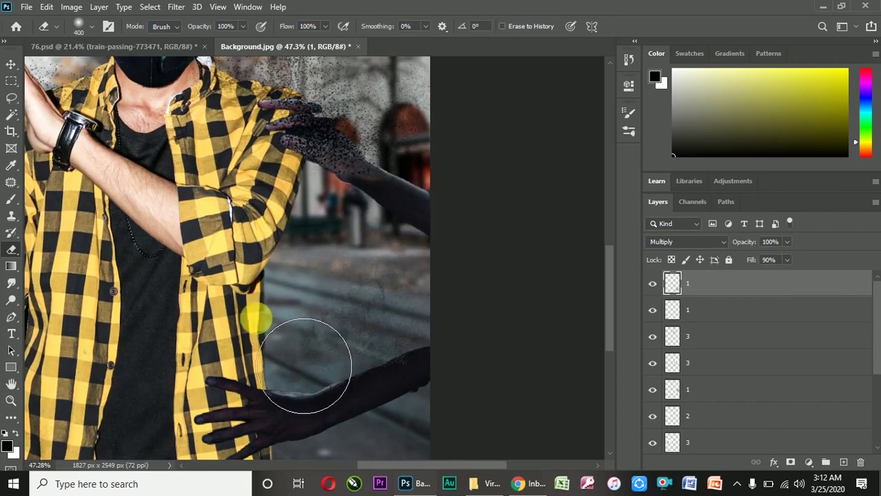
scroll(172, 304, down, 3)
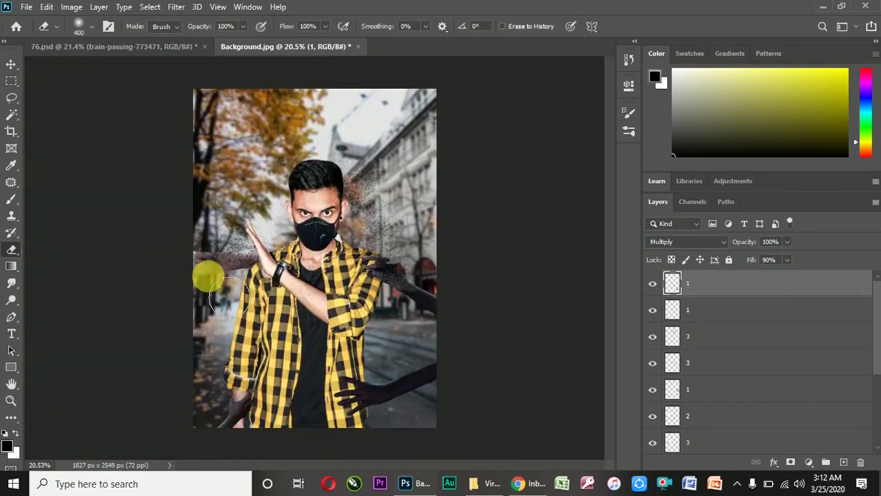
Step: Stamp all visible layers into a new layer above the topmost particle layer and name it "marge layer"
scroll(365, 255, down, 1)
scroll(365, 249, up, 1)
scroll(369, 230, up, 1)
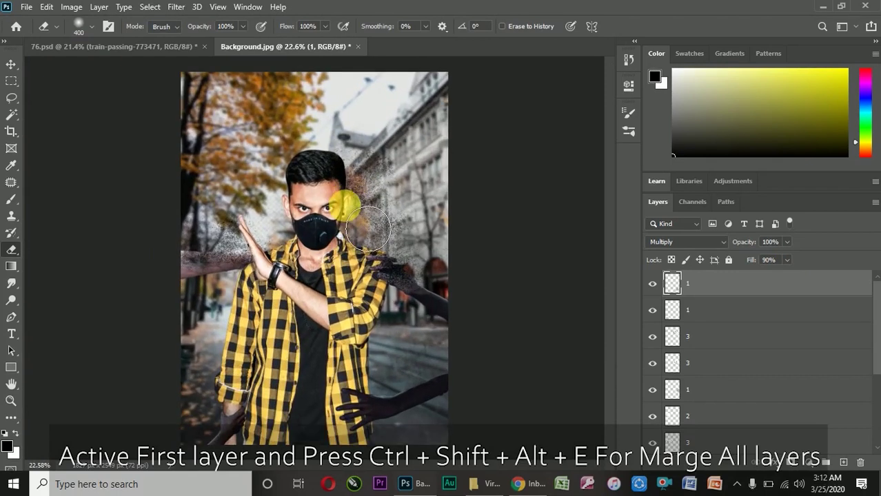
click(659, 286)
click(660, 286)
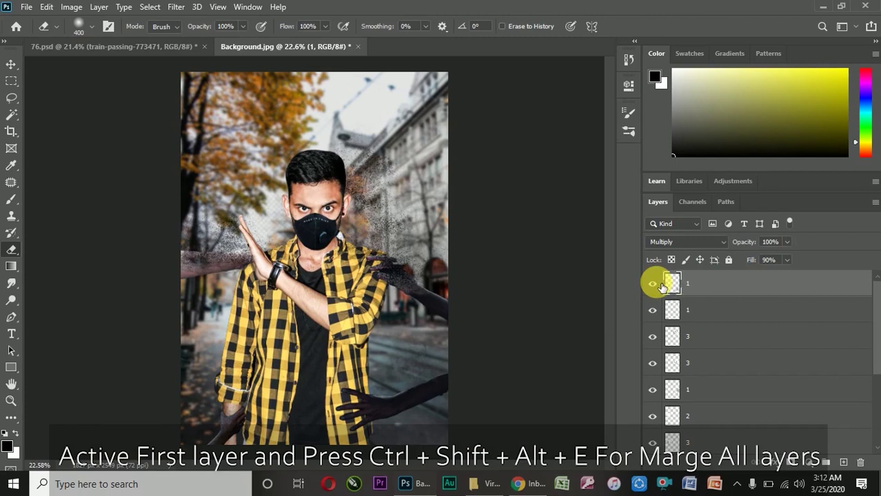
key(shift+alt+e)
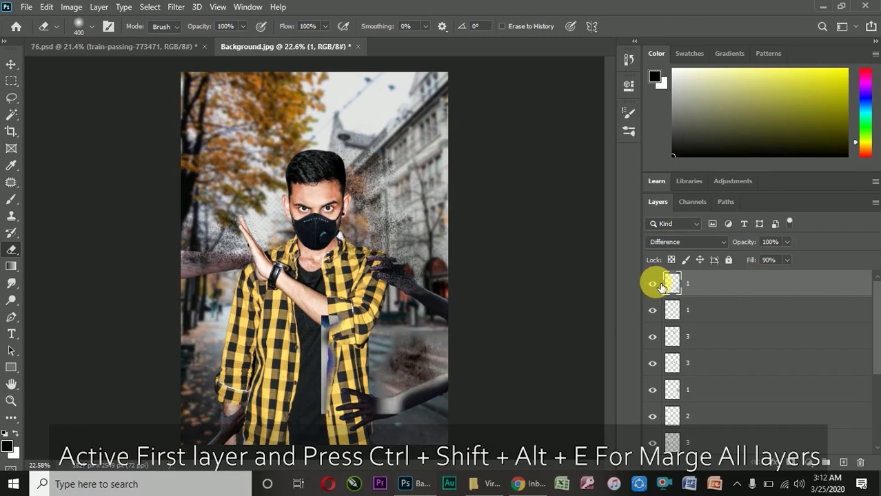
key(ctrl+z)
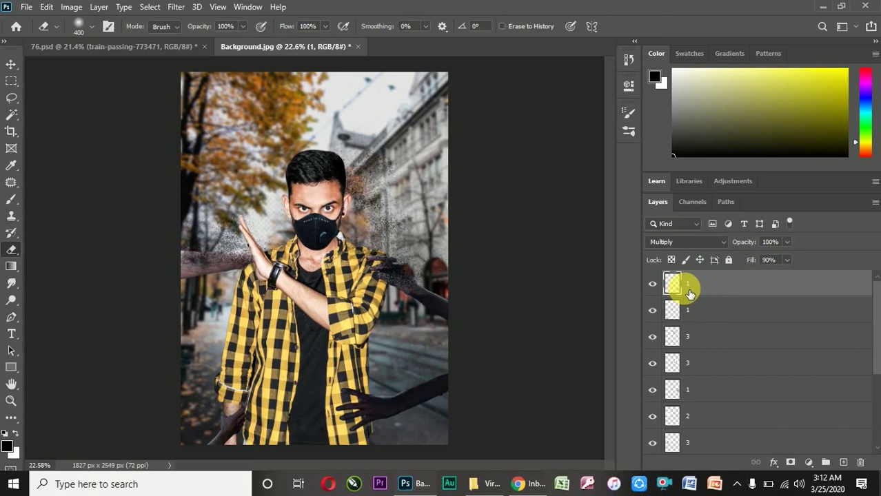
key(ctrl+shift+alt+e)
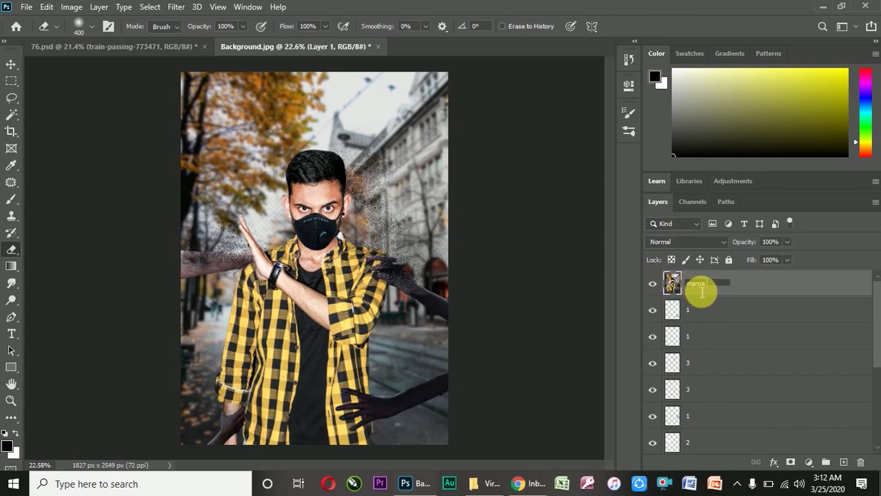
text(layer)
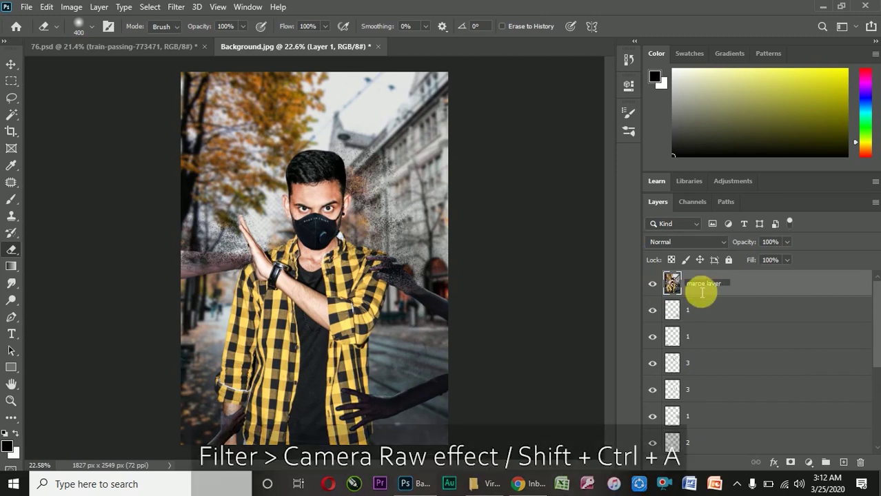
Step: Open the Camera Raw Filter on the merged layer and set Temperature +6, Exposure +0.05, Contrast +10, Highlights -19, Shadows -9 and Blacks -17
scroll(375, 200, down, 1)
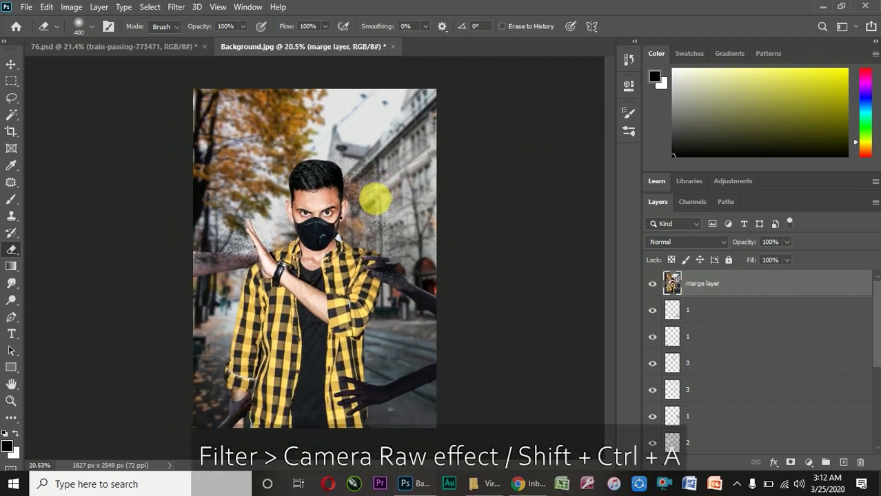
click(177, 7)
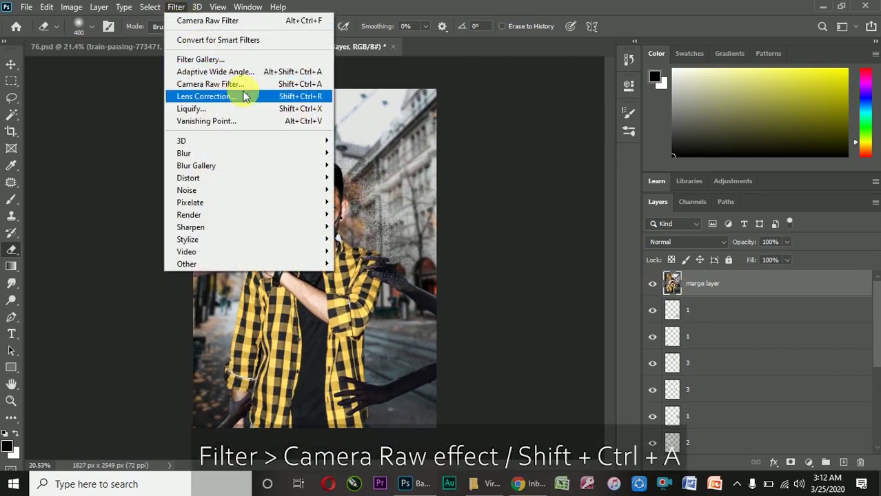
click(267, 93)
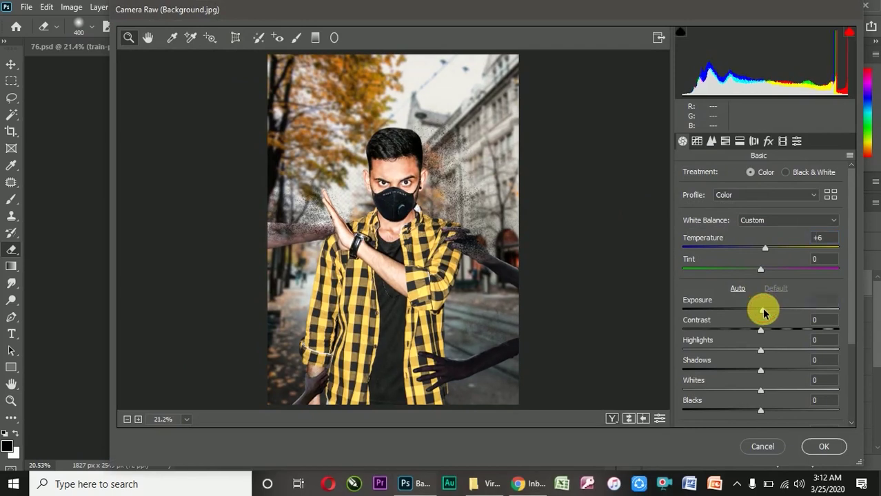
drag(762, 312, 744, 350)
scroll(743, 350, down, 2)
mouse_move(760, 314)
mouse_down()
mouse_move(738, 309)
mouse_move(752, 315)
mouse_up()
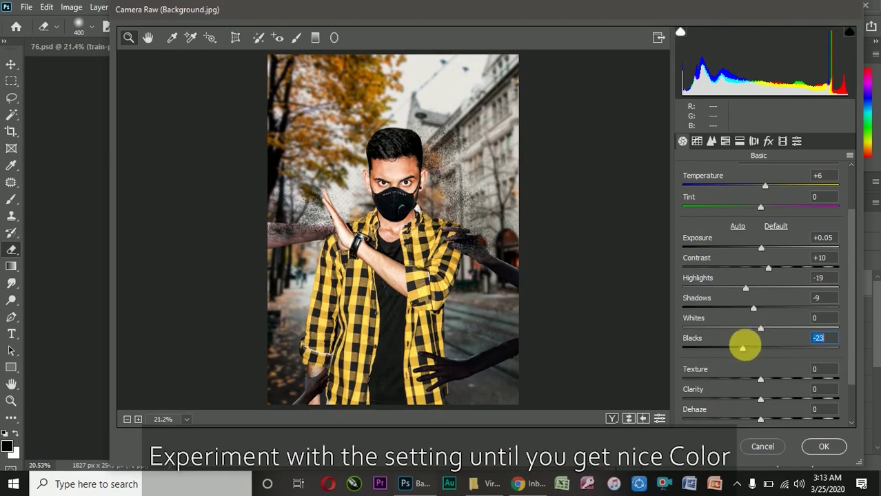
drag(751, 353, 752, 353)
Step: Set the basic adjustments to Clarity +29, Dehaze -8, Vibrance -5 and Saturation -7
drag(760, 400, 774, 401)
scroll(757, 369, down, 2)
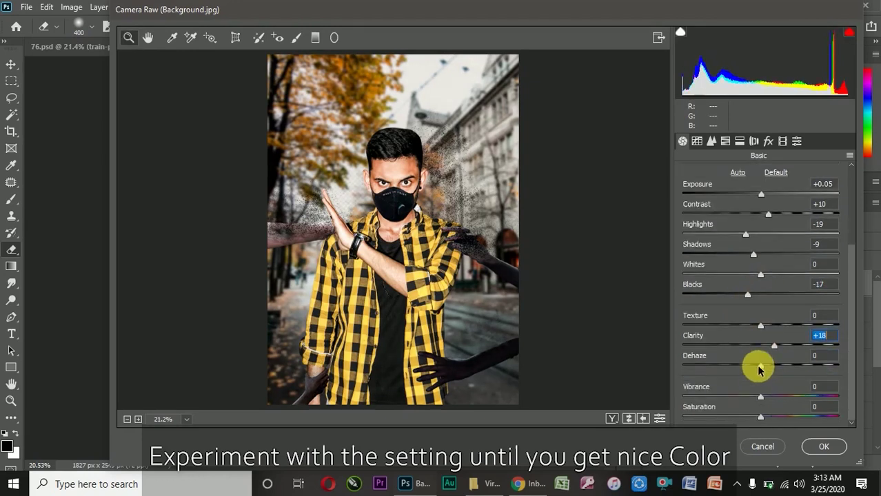
drag(753, 372, 755, 369)
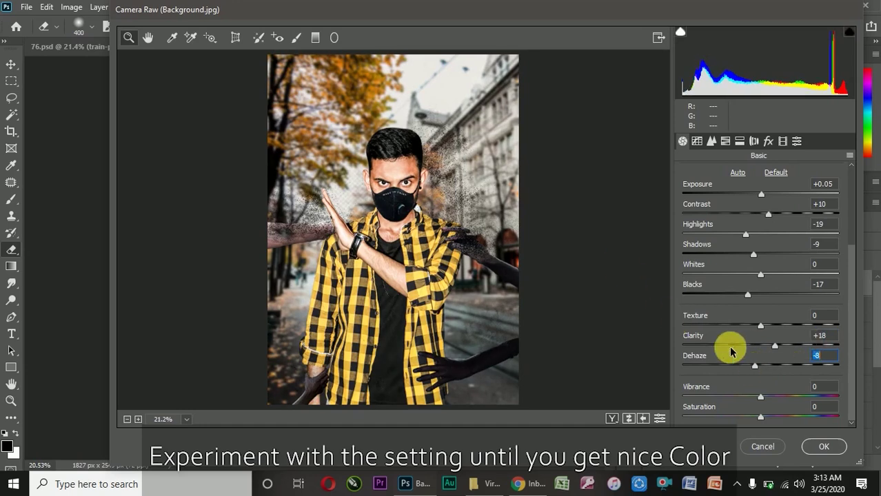
scroll(755, 365, up, 2)
scroll(758, 358, down, 2)
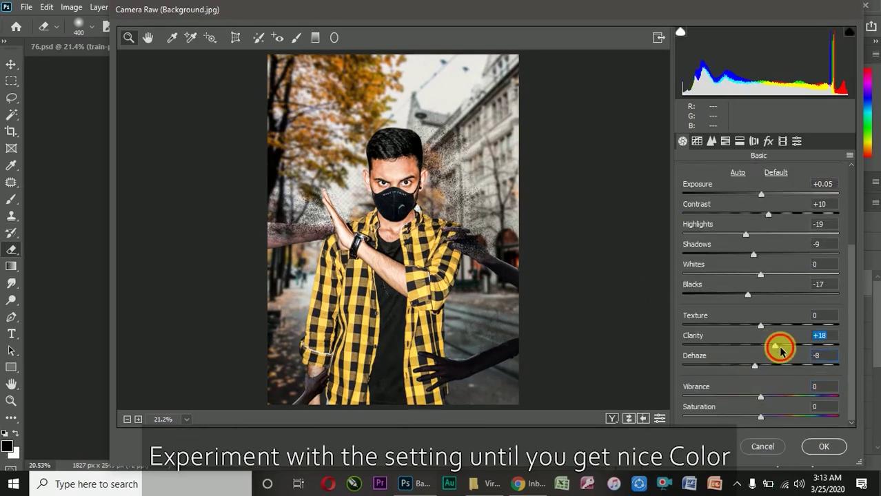
scroll(752, 371, up, 2)
scroll(762, 372, down, 2)
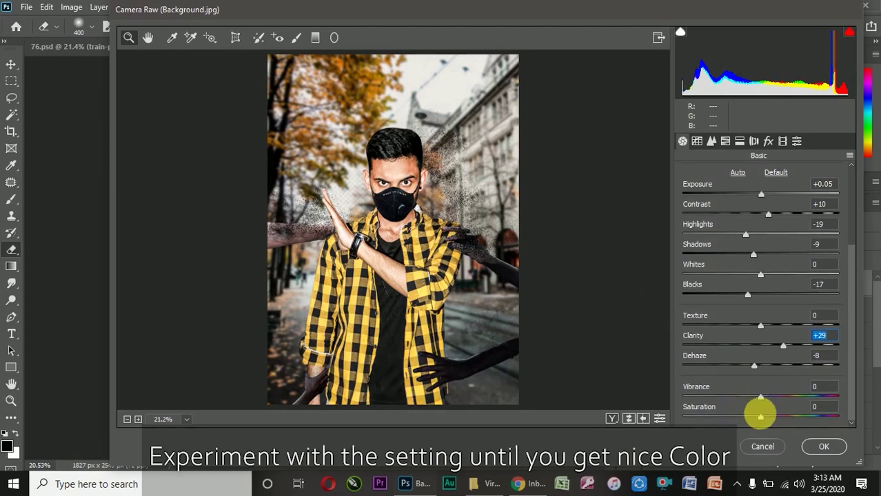
mouse_move(753, 422)
mouse_down()
mouse_move(742, 419)
mouse_move(756, 414)
mouse_up()
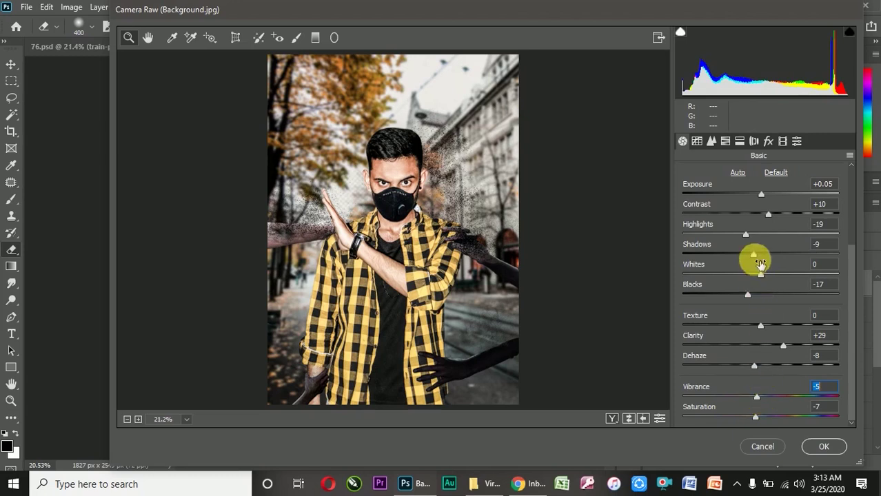
Step: Lower the parametric tone curve's Highlights to -8 and Lights to -7
click(697, 141)
click(745, 175)
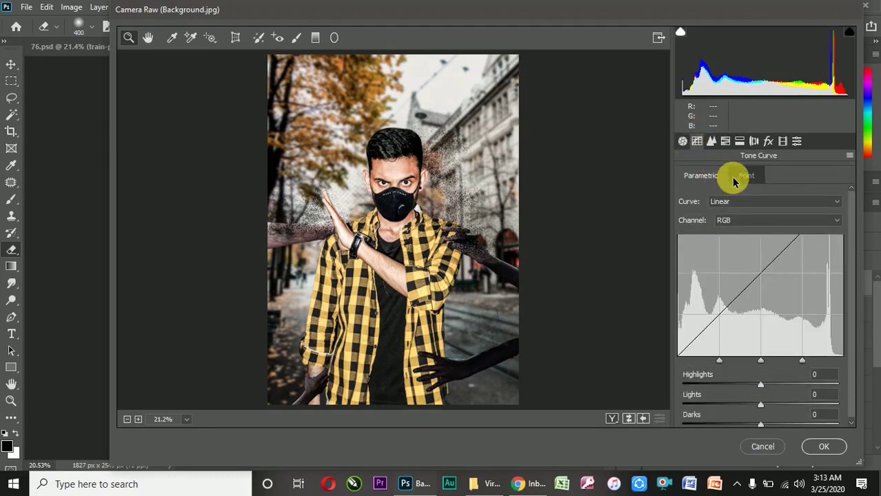
click(700, 175)
scroll(731, 317, down, 1)
drag(754, 357, 757, 382)
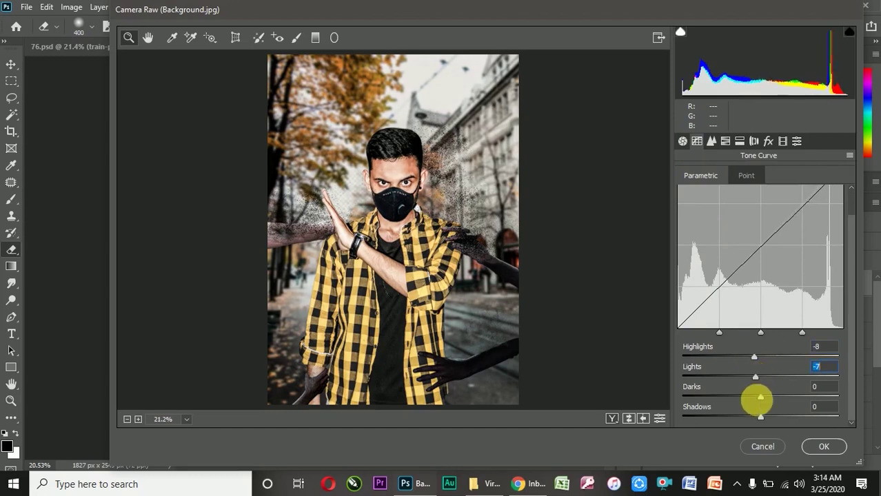
scroll(712, 193, up, 1)
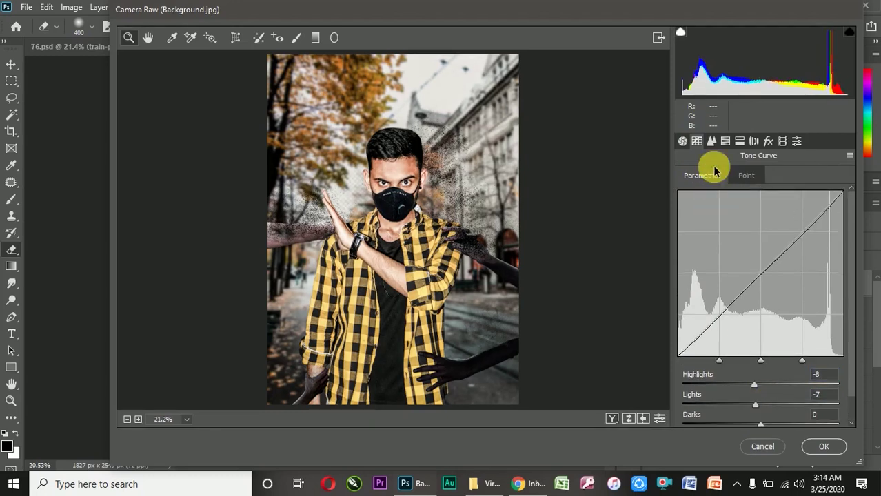
Step: Set the HSL luminance to Reds +33, Oranges +14 and Yellows -8, and lower the Yellows saturation to about -11
click(712, 141)
click(725, 141)
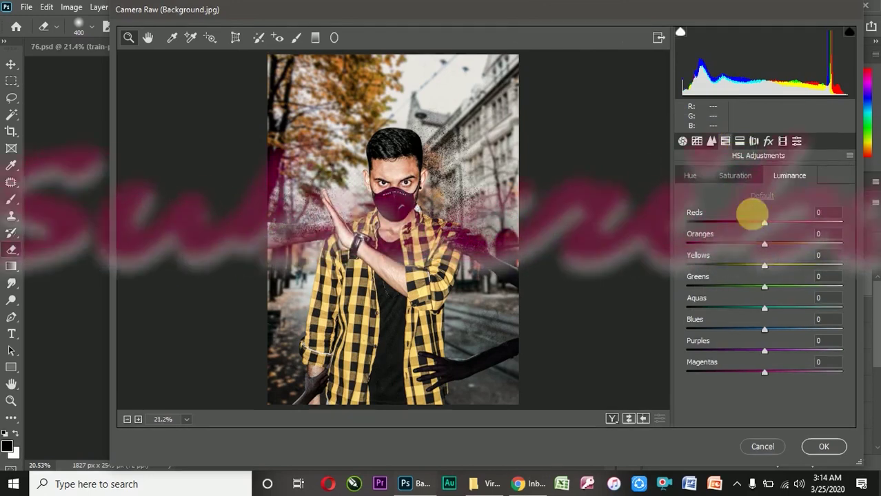
drag(763, 244, 798, 227)
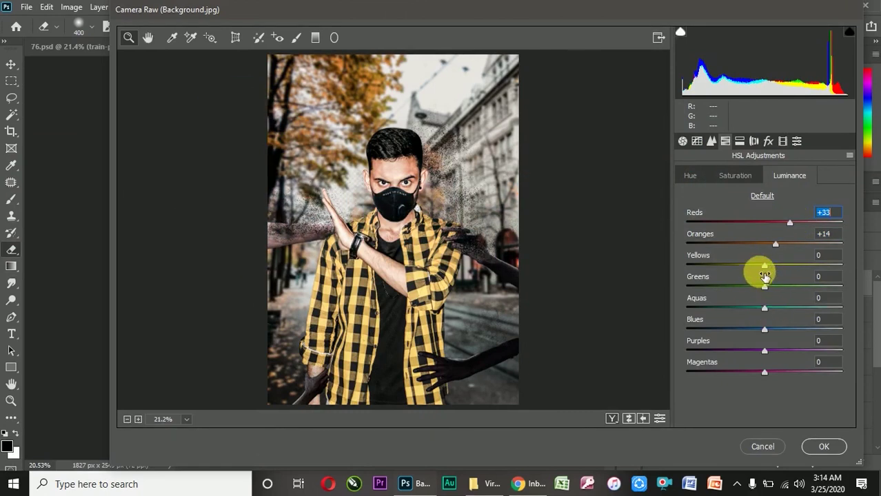
click(735, 175)
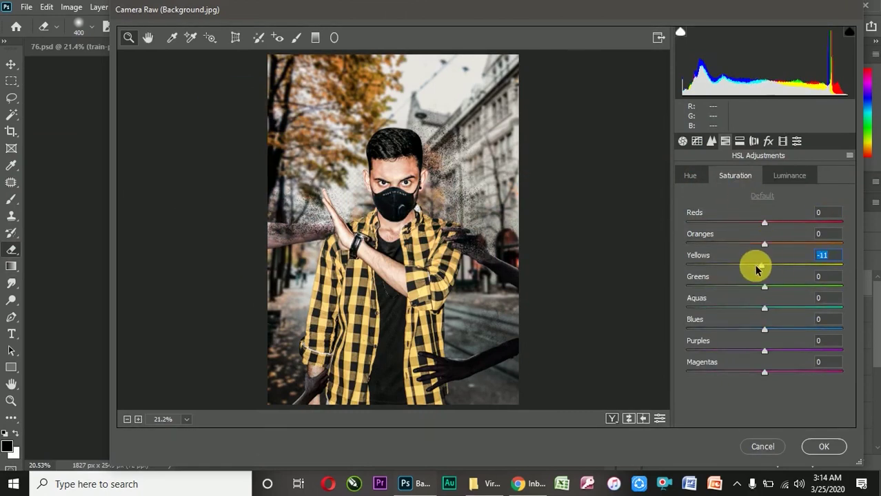
click(778, 176)
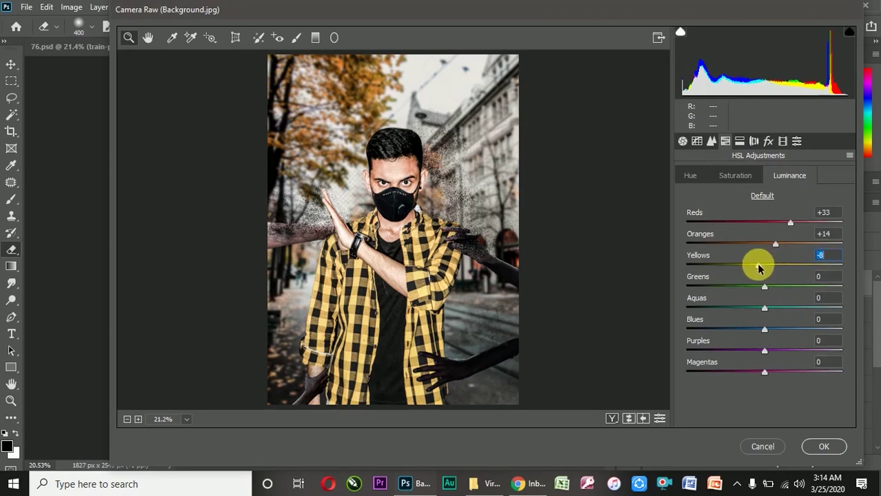
Step: Shift the HSL hue of Yellows to -4 and Blues to about -7
click(690, 176)
mouse_move(764, 264)
mouse_down()
mouse_move(749, 267)
mouse_move(777, 266)
mouse_move(760, 266)
mouse_up()
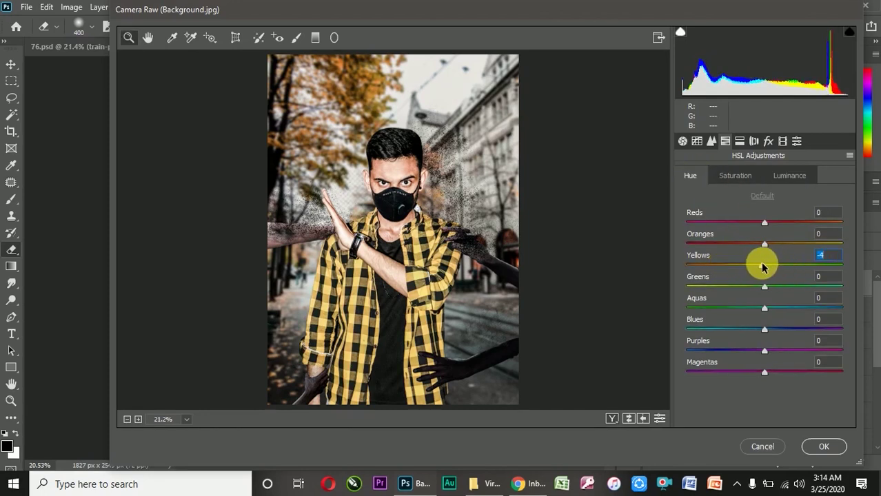
drag(764, 330, 782, 330)
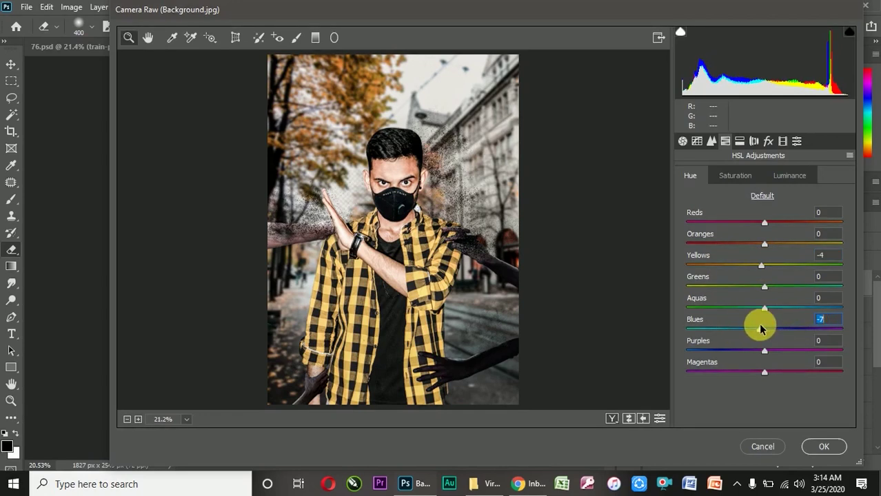
click(790, 176)
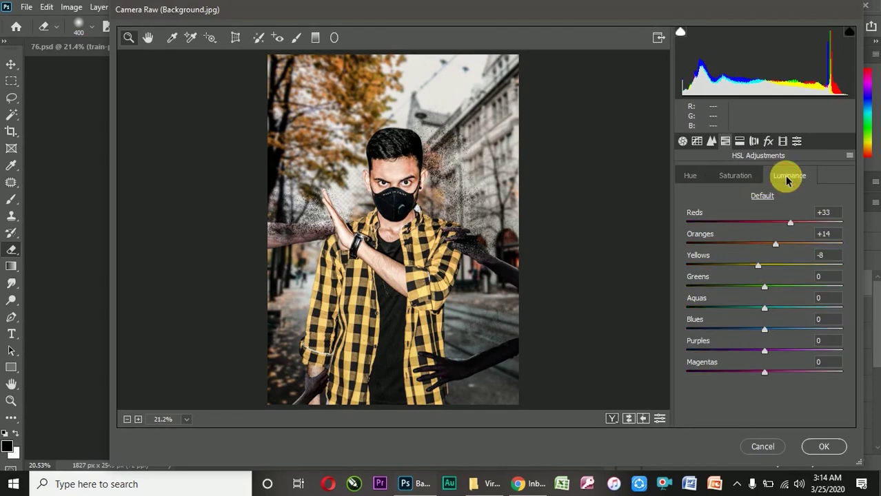
Step: Tint the highlights with split toning at Hue 62 and Saturation 3
click(739, 142)
click(768, 141)
click(753, 141)
click(740, 142)
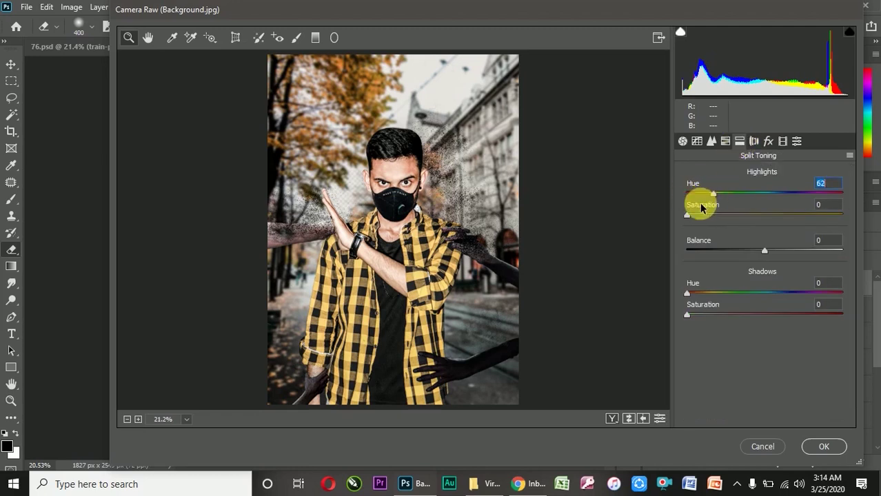
mouse_move(693, 220)
mouse_down()
mouse_move(732, 217)
mouse_move(689, 219)
mouse_up()
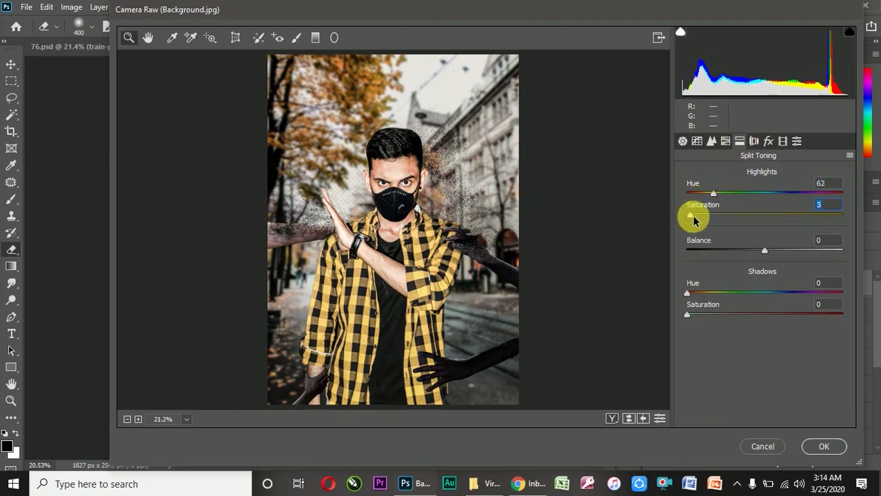
Step: Add a post-crop vignette with Amount -29 and Midpoint 43, and apply the Camera Raw adjustments
click(767, 143)
mouse_move(750, 312)
mouse_down()
mouse_move(736, 315)
mouse_move(743, 305)
mouse_up()
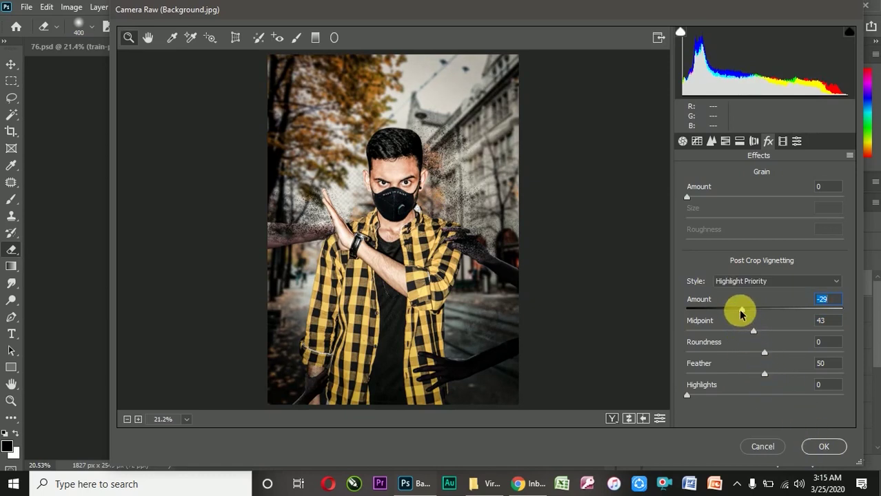
click(824, 447)
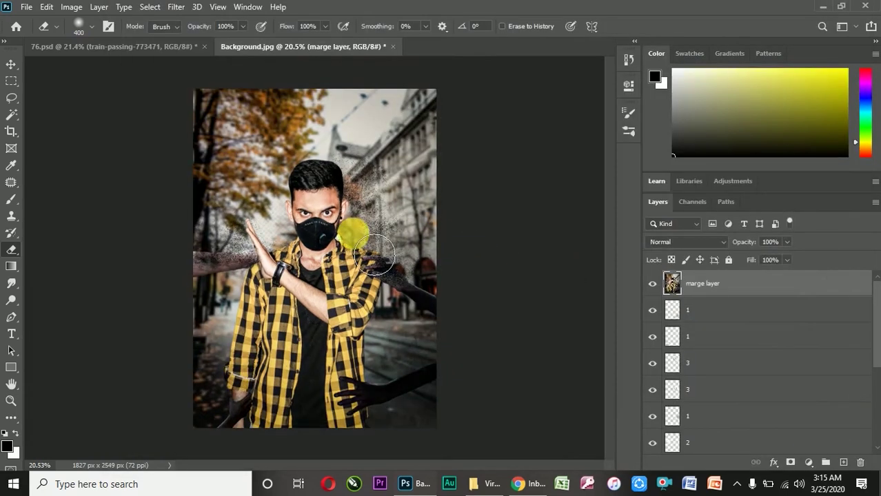
Step: Compare the image with and without the graded merged layer, and examine the shirt and the lower gripping hands up close
click(652, 284)
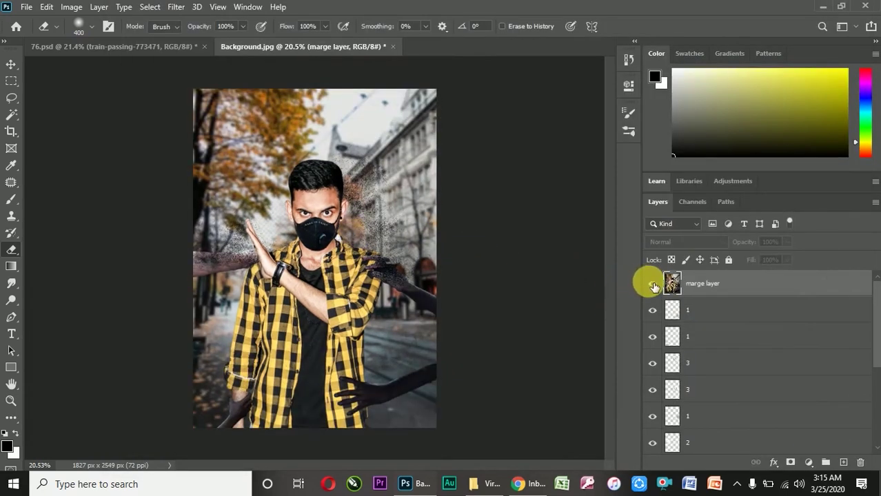
click(652, 284)
scroll(354, 335, down, 2)
scroll(350, 315, up, 4)
scroll(351, 315, down, 2)
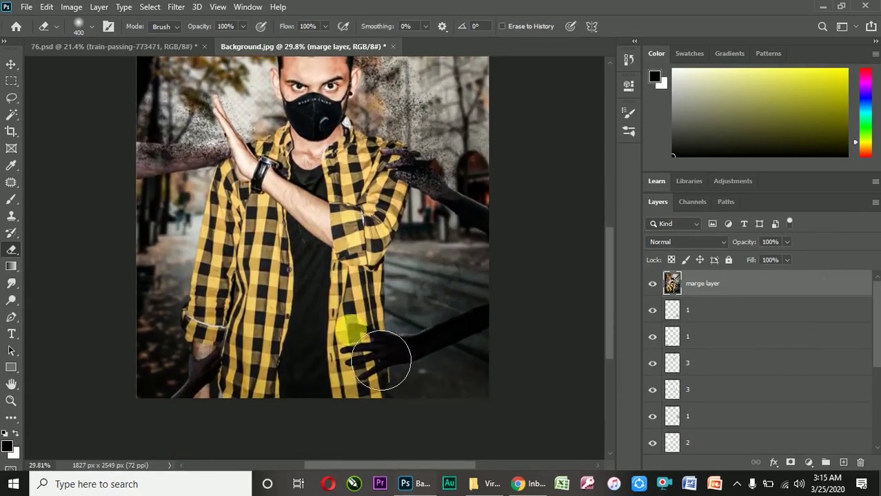
scroll(383, 360, up, 3)
scroll(133, 299, down, 1)
scroll(100, 312, down, 1)
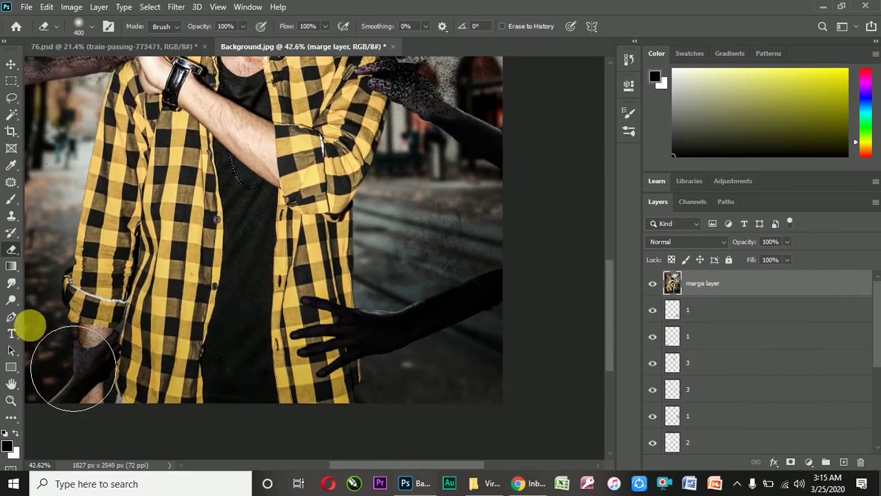
Step: Brush over the lower reaching hand on the shirt with the Dodge tool at size 150, Midtones range and 50% exposure
click(11, 301)
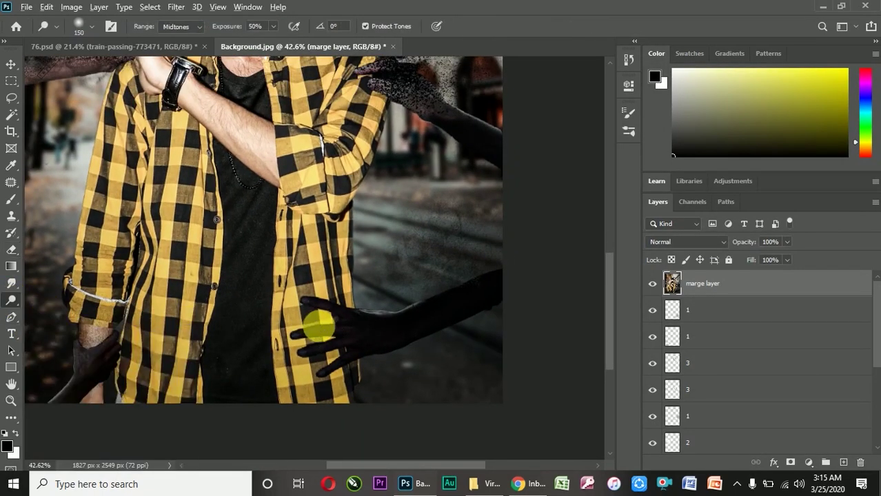
drag(318, 319, 377, 309)
scroll(199, 369, down, 2)
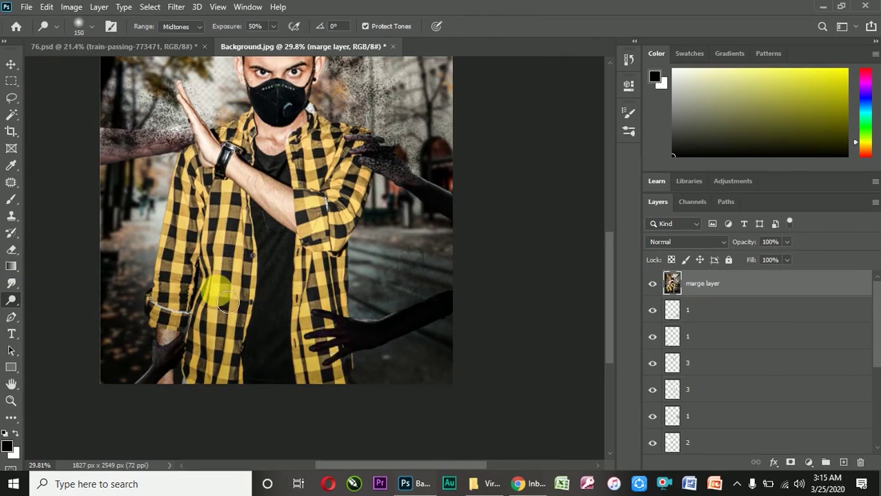
Step: Choose the Brush with black (000000) as the foreground colour and add a new layer above the merged layer
click(11, 200)
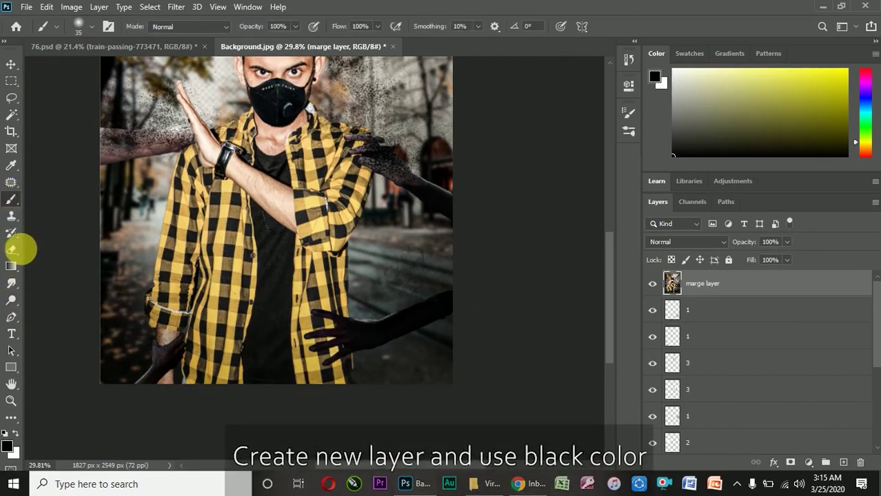
click(7, 447)
text(000000)
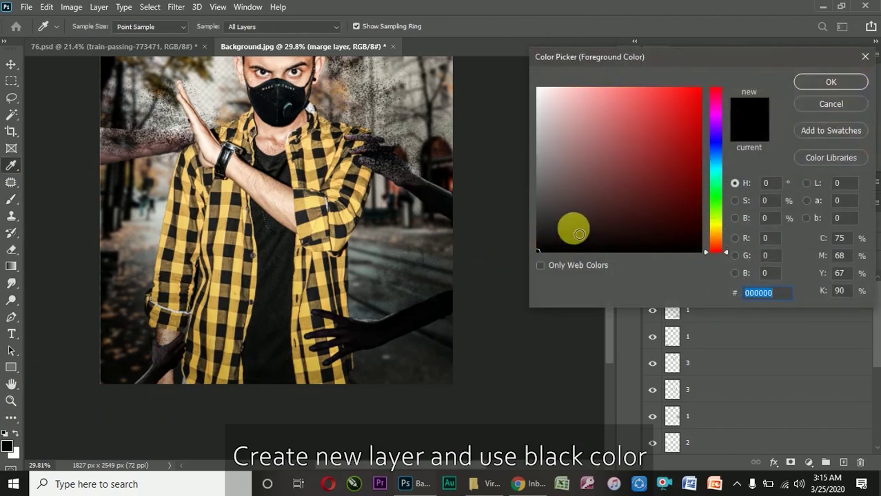
key(Return)
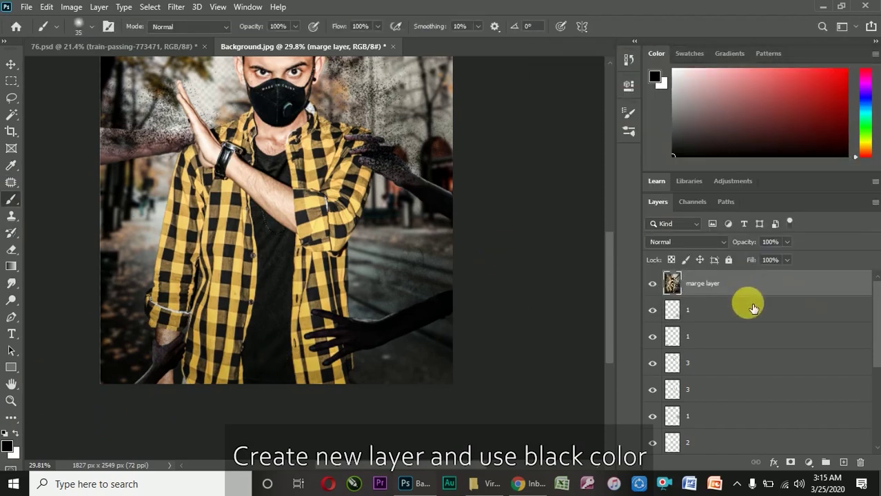
click(844, 462)
Step: Paint soft black shadows around the fingers of the lower reaching hand on the shirt with a size 35 brush
key(b)
scroll(295, 334, up, 5)
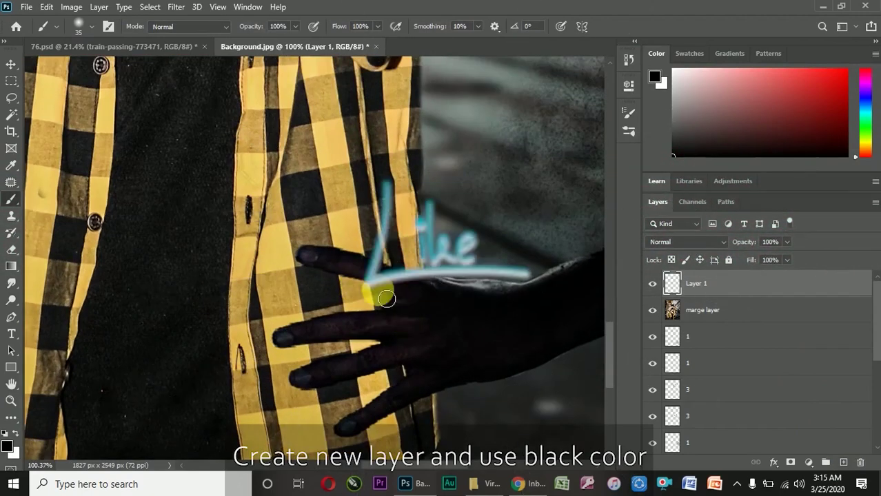
mouse_move(295, 256)
mouse_down()
mouse_move(318, 245)
mouse_move(371, 262)
mouse_up()
mouse_move(427, 280)
mouse_down()
mouse_move(399, 310)
mouse_move(321, 321)
mouse_move(281, 344)
mouse_move(351, 322)
mouse_move(309, 326)
mouse_move(283, 347)
mouse_move(335, 358)
mouse_move(394, 353)
mouse_move(354, 351)
mouse_up()
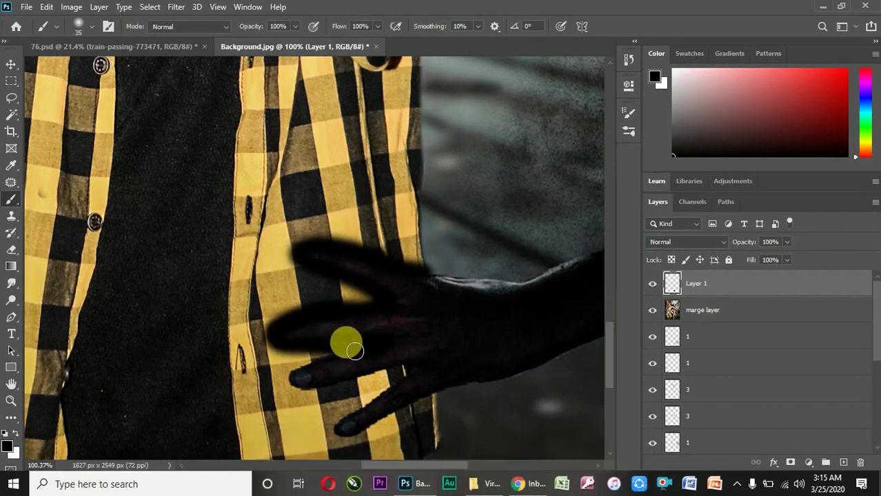
mouse_move(307, 395)
mouse_down()
mouse_move(414, 380)
mouse_move(375, 386)
mouse_move(413, 384)
mouse_move(387, 396)
mouse_move(344, 446)
mouse_move(452, 404)
mouse_move(391, 410)
mouse_up()
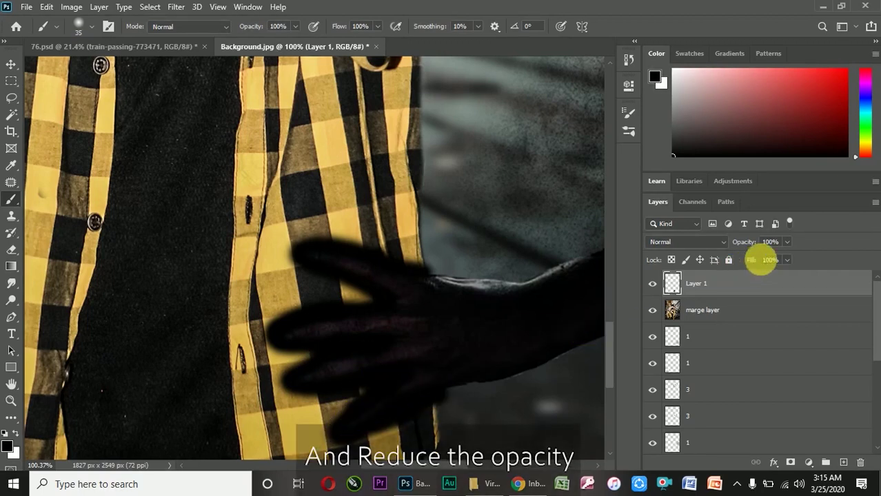
Step: Reduce the finger-shadow layer to 28% fill and 68% opacity, checking the shading with the layer hidden and shown
drag(746, 275, 739, 272)
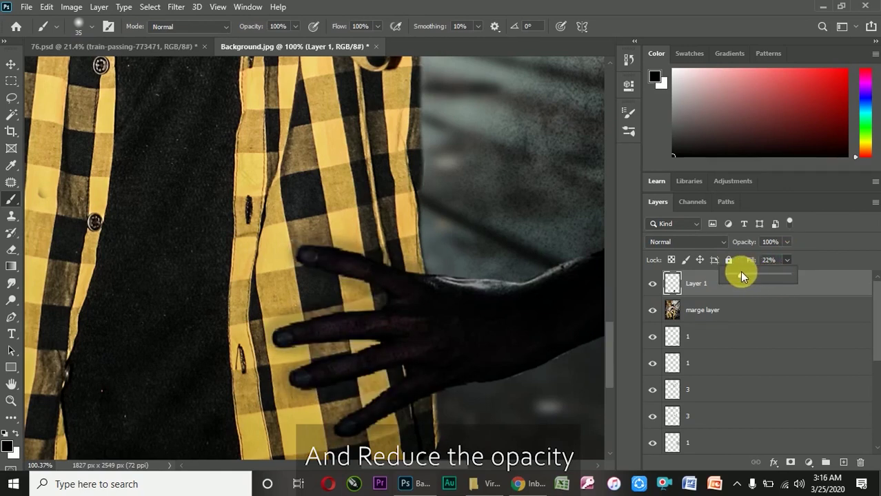
click(652, 284)
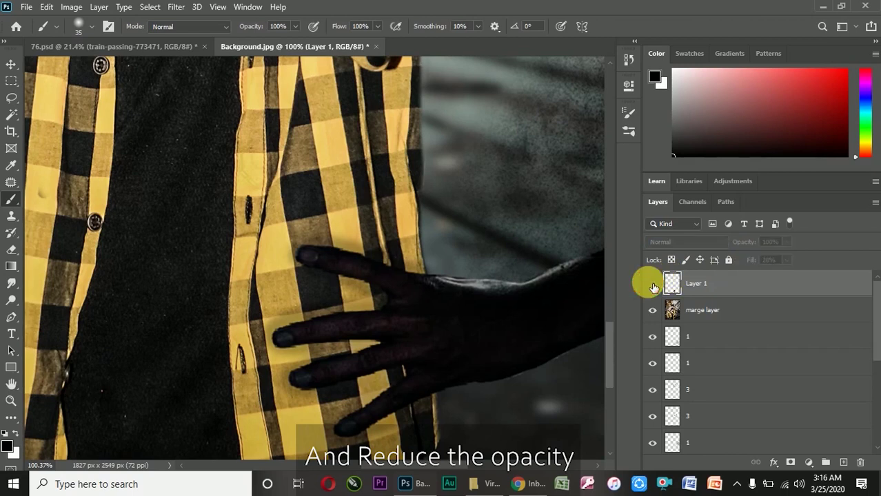
click(651, 284)
click(786, 242)
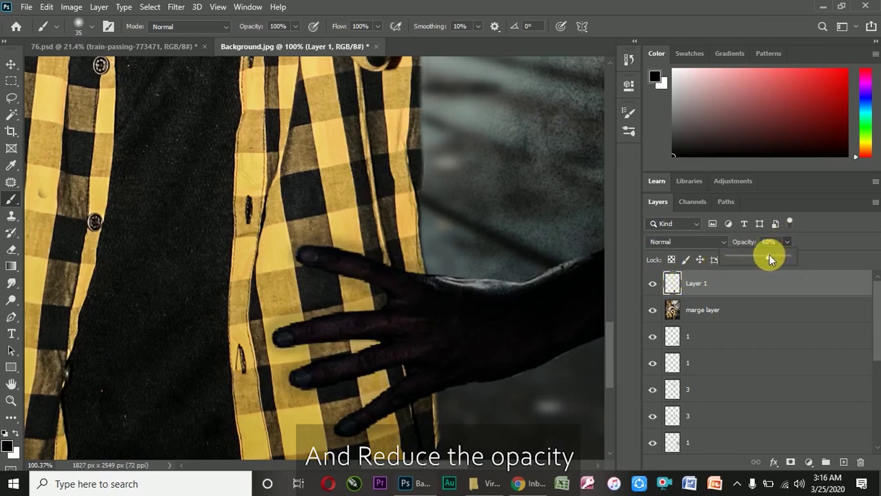
click(650, 284)
click(650, 284)
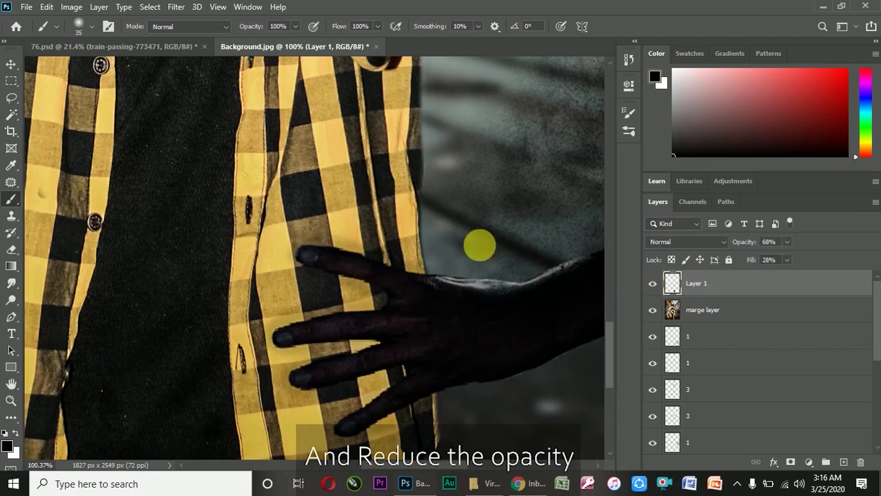
Step: Switch to the Eraser and reduce its size to 100
click(13, 251)
key(bracketleft)
key(bracketleft)
key(bracketleft)
key(bracketleft)
key(bracketleft)
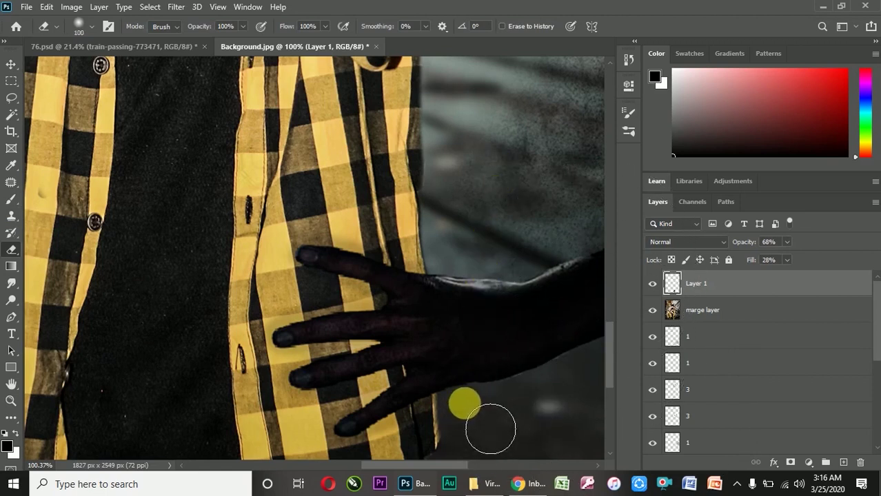
Step: Compare the image with and without the finger-shadow layer, and examine the whole composition
scroll(297, 143, down, 2)
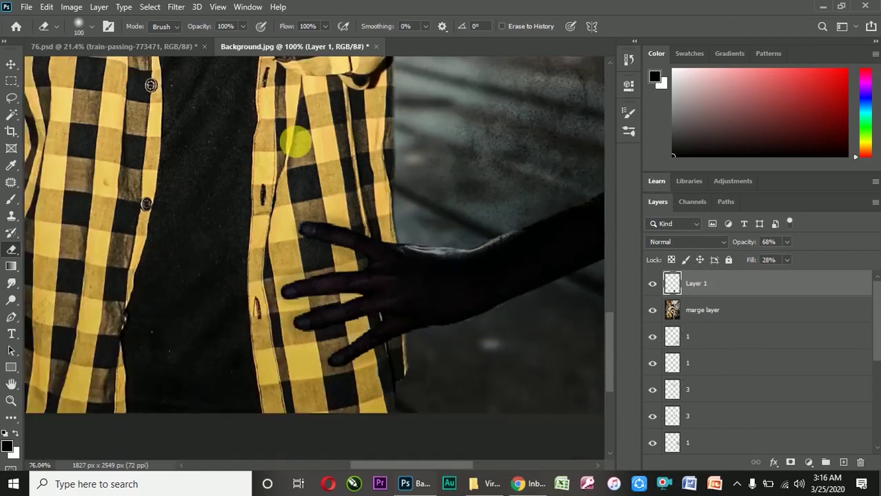
scroll(289, 179, down, 2)
scroll(284, 275, up, 1)
scroll(289, 269, down, 3)
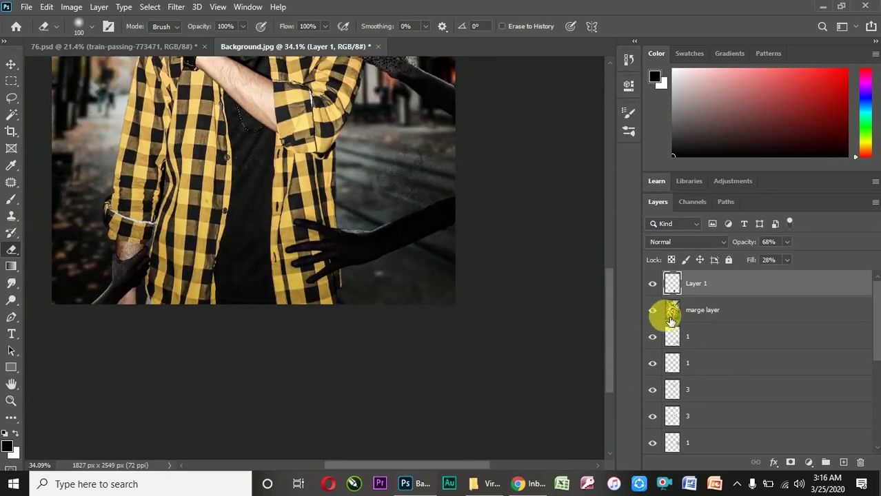
click(653, 283)
scroll(350, 246, down, 2)
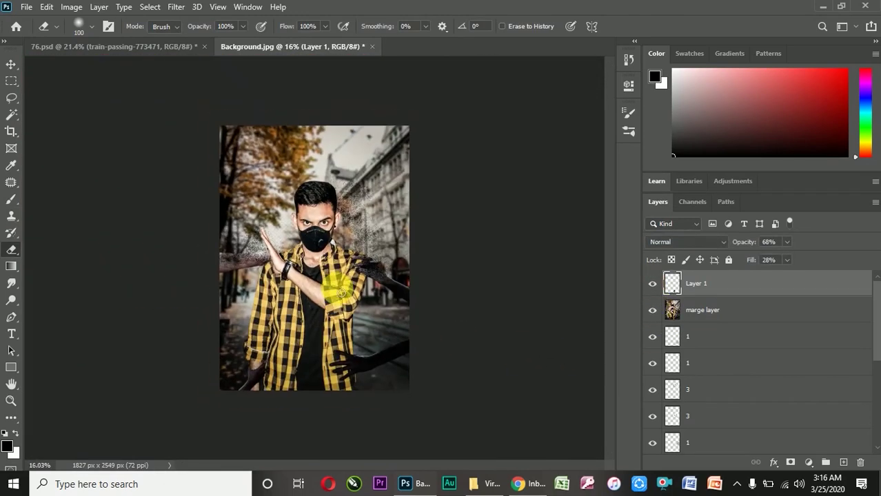
scroll(296, 265, up, 1)
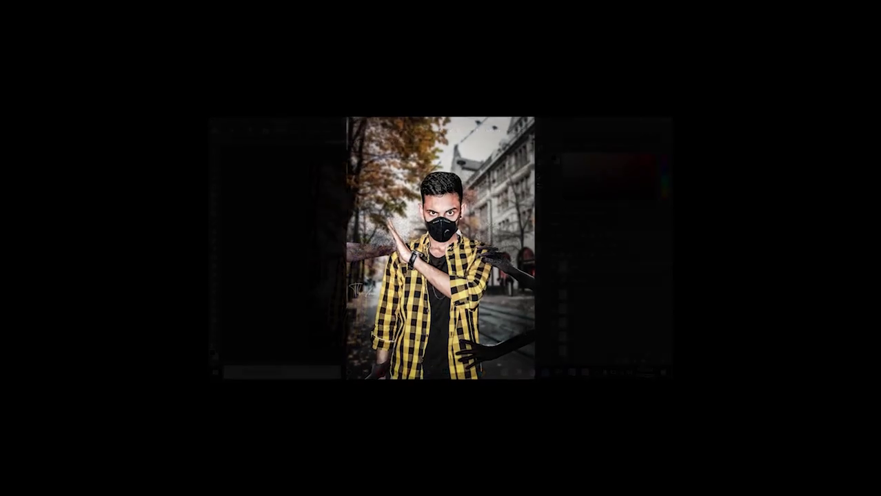